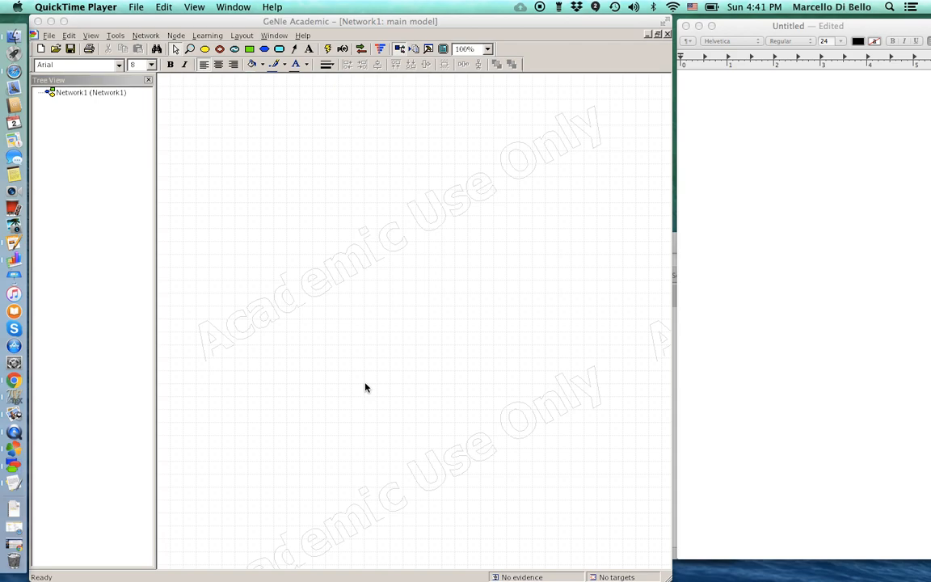
- Switch from the GeNIe window to the TextEdit document and back, leaving GeNIe in front
click(299, 21)
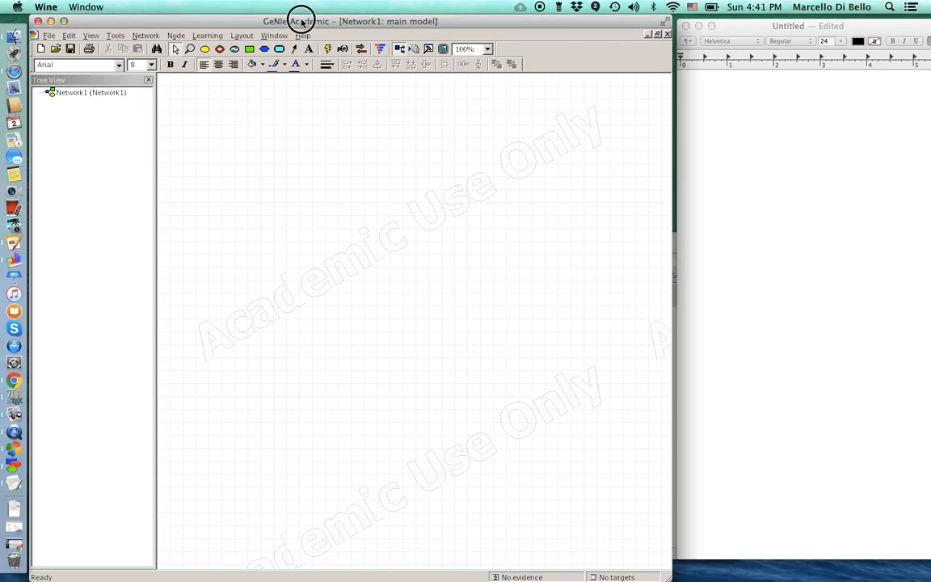
drag(300, 20, 302, 19)
drag(760, 26, 757, 10)
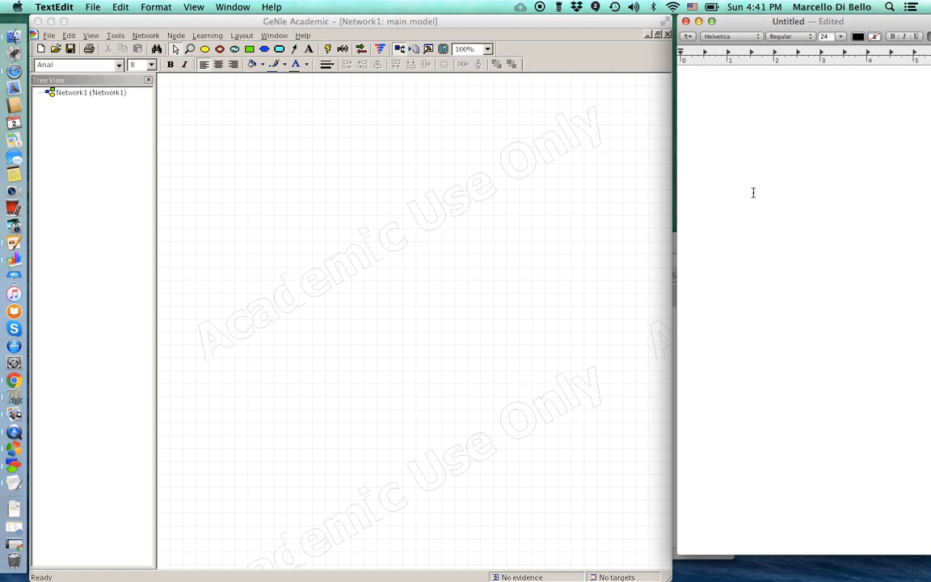
click(370, 19)
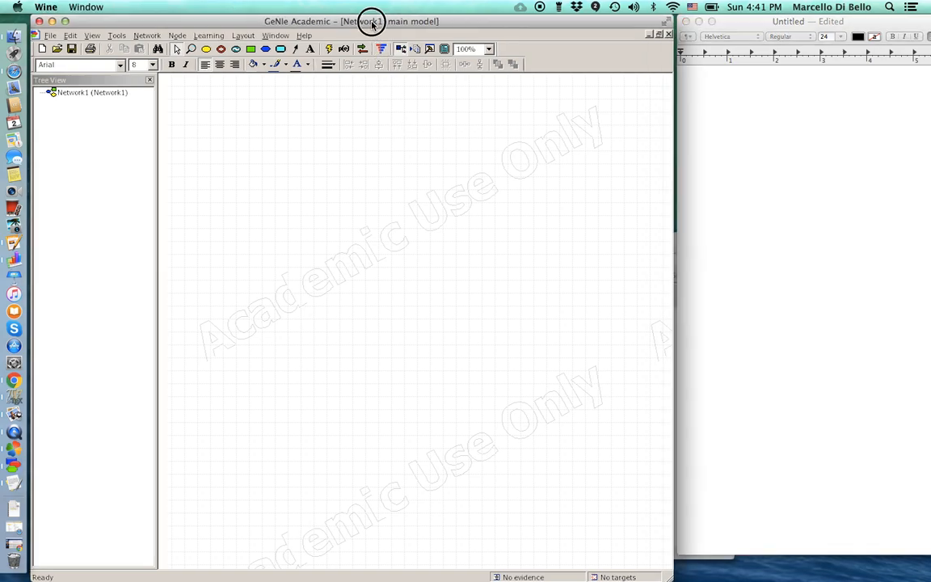
drag(371, 20, 373, 20)
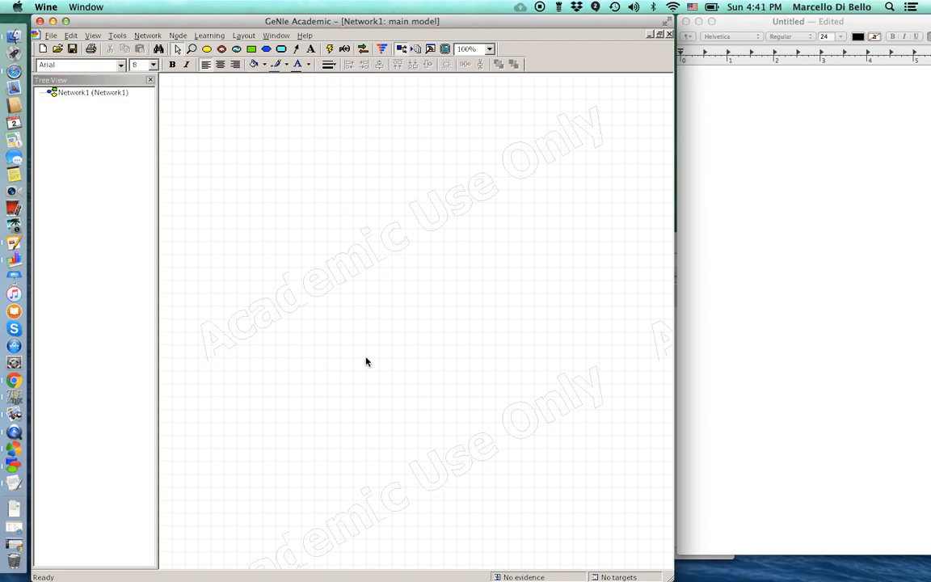
- Place a chance node named Hypotheses near the canvas centre and enlarge it
click(208, 49)
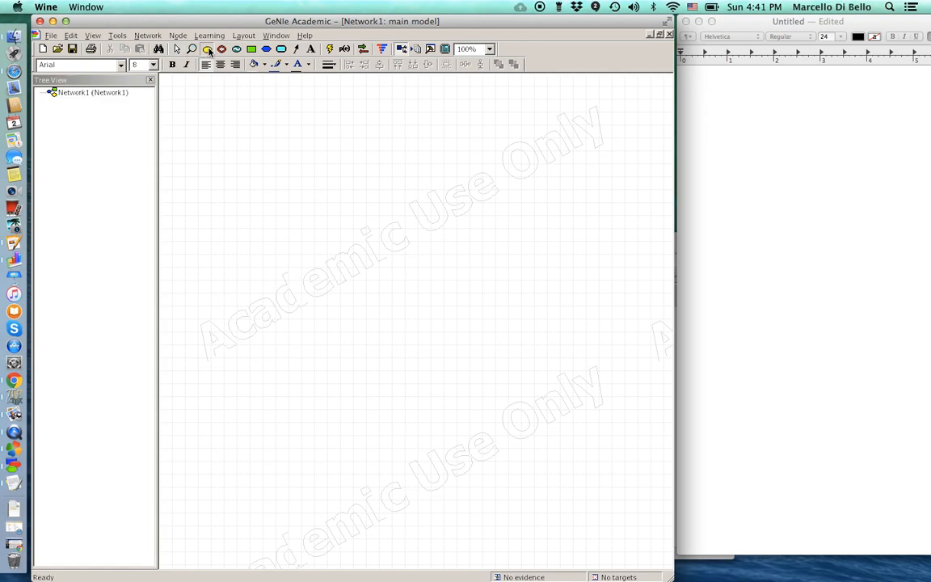
click(388, 301)
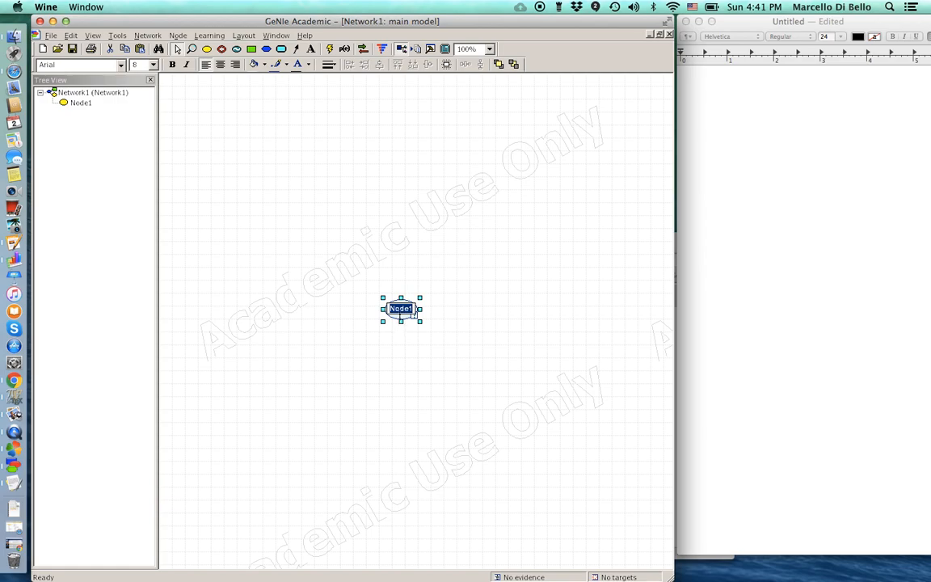
text(Hypotheses)
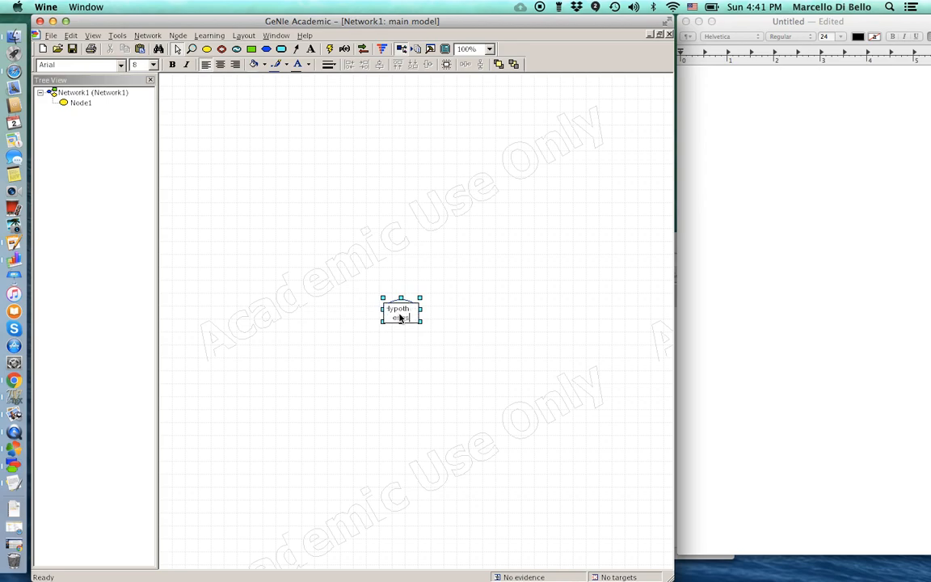
click(439, 352)
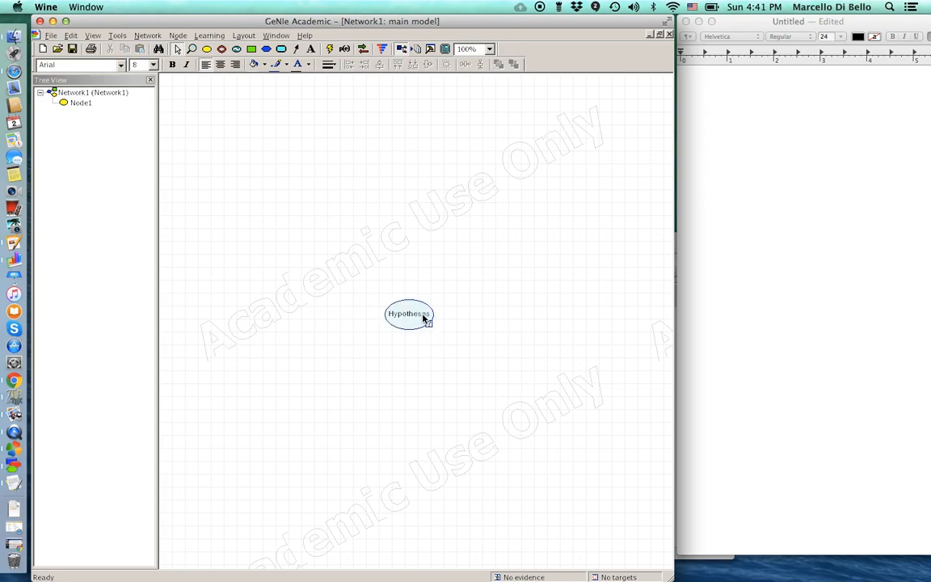
click(408, 313)
drag(437, 332, 458, 348)
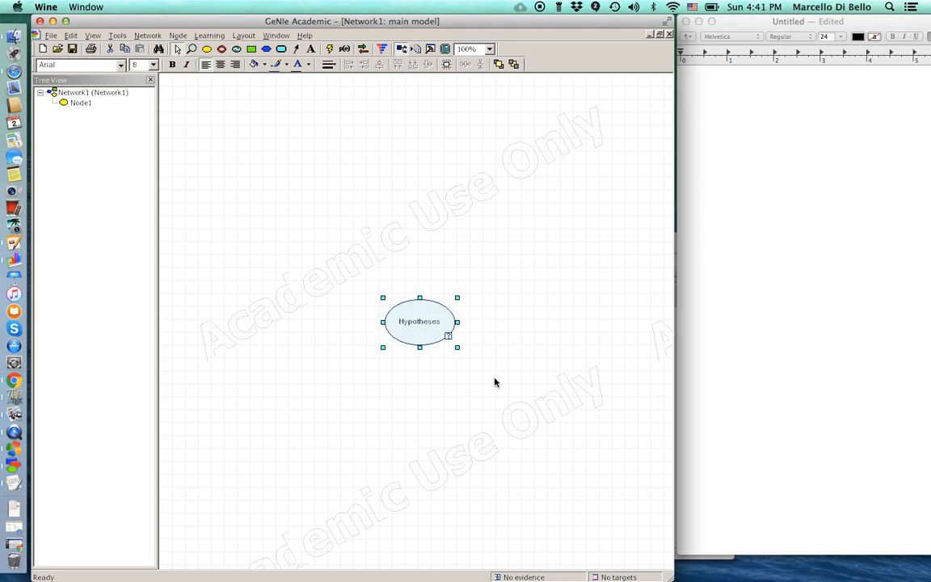
click(497, 353)
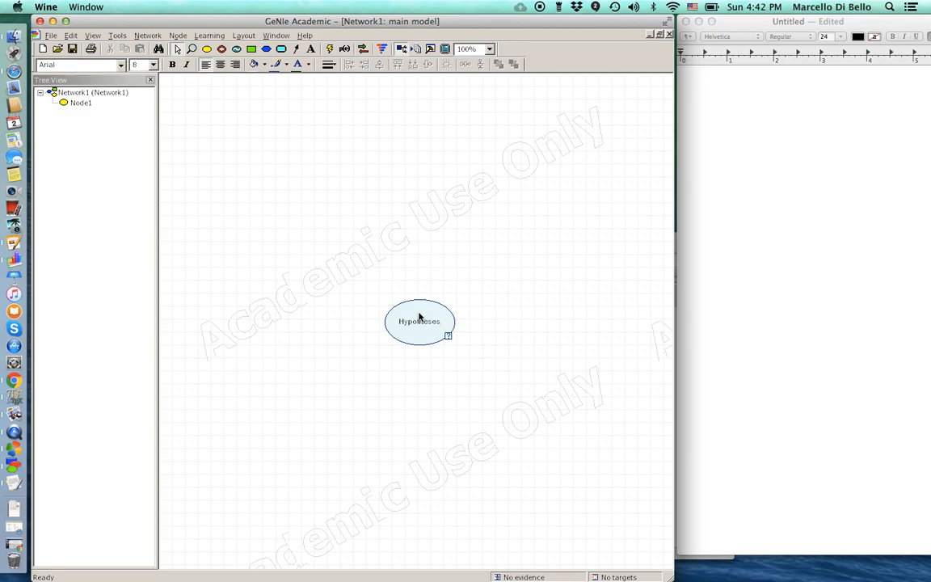
- Display the Hypotheses node as a bar chart
click(178, 37)
mouse_move(194, 165)
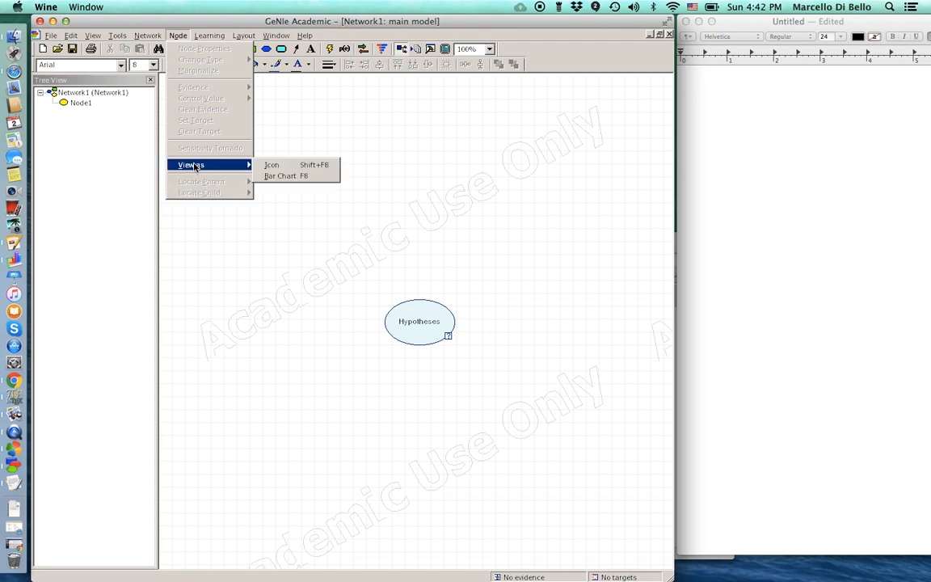
click(275, 177)
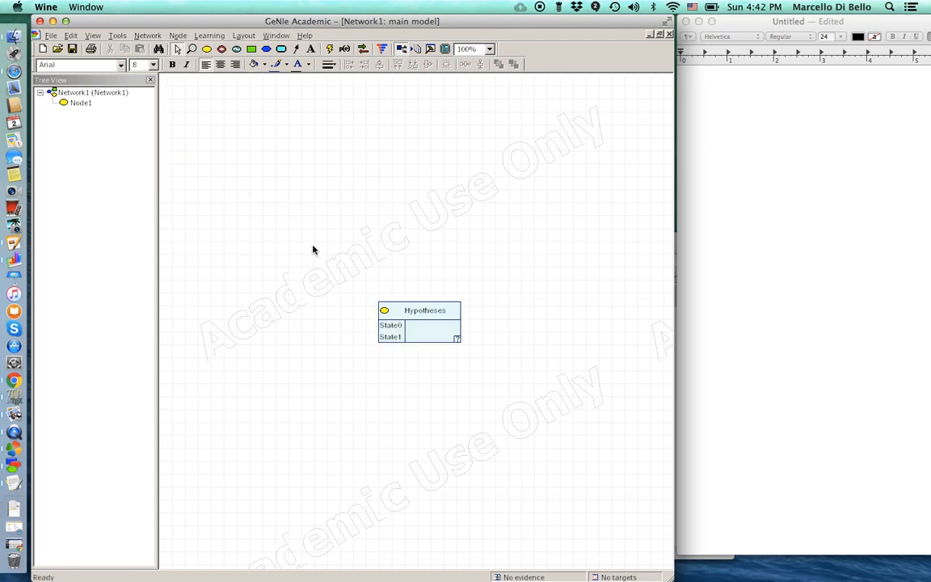
- Rename the Hypotheses states State0 and State1 to H1 and H2, and add a third state H3
double_click(427, 312)
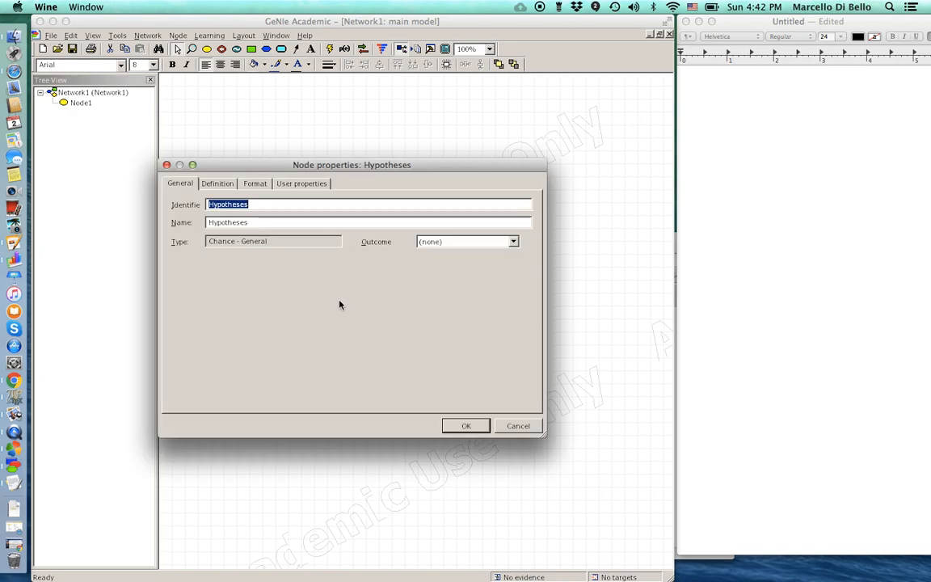
click(214, 184)
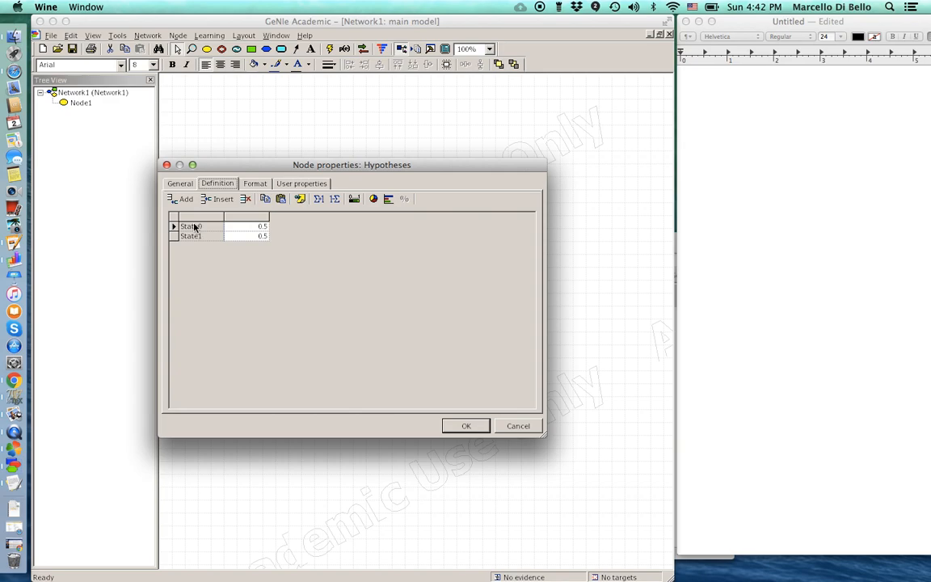
double_click(194, 227)
text(H1)
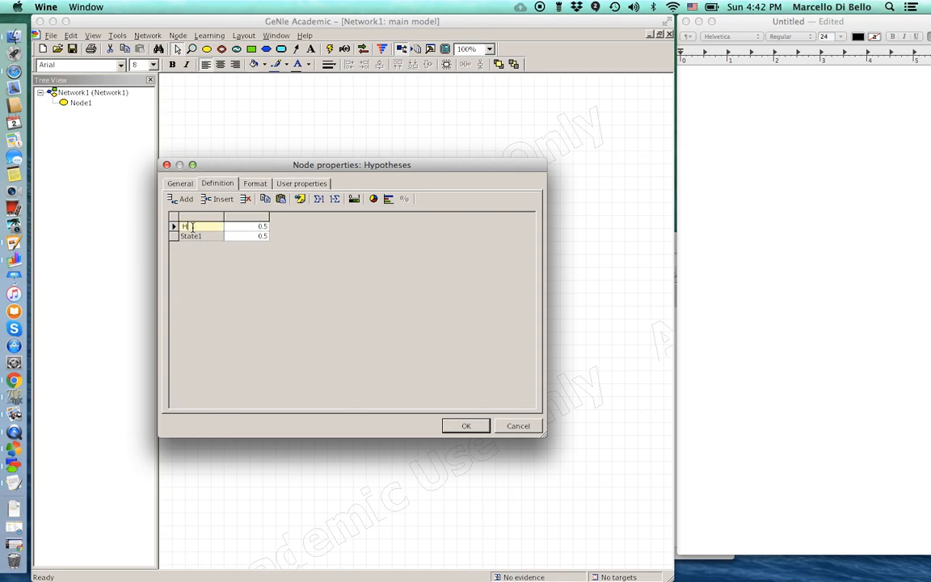
double_click(194, 236)
text(H2)
click(183, 200)
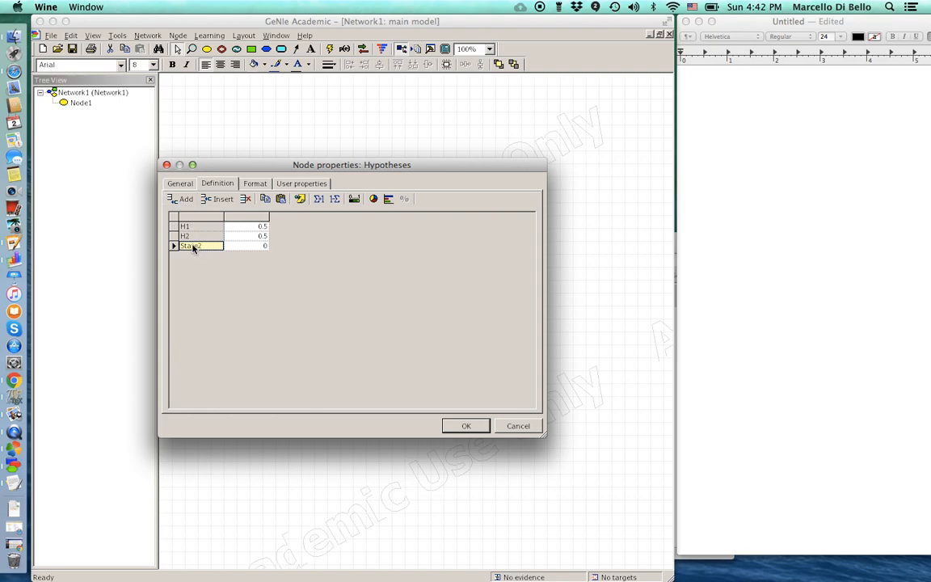
key(BackSpace)
text(H3)
click(464, 426)
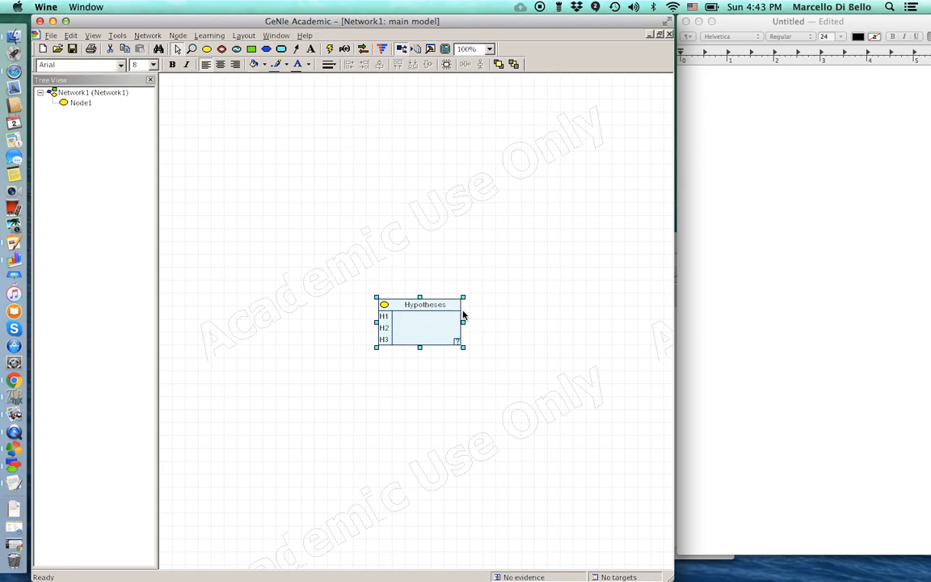
- Enter prior probabilities 0.1, 0.6 and 0.3 for H1, H2 and H3 in the Hypotheses table
double_click(416, 307)
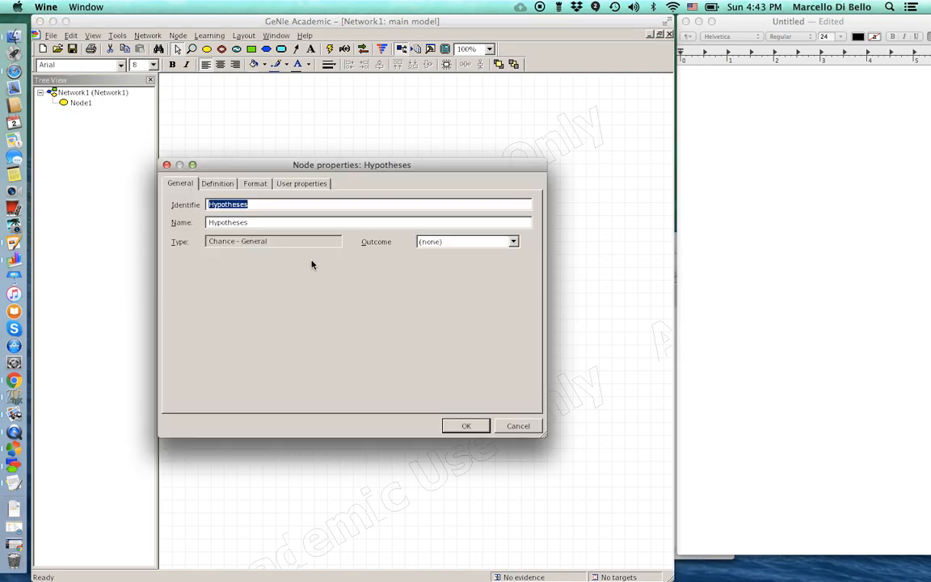
click(217, 184)
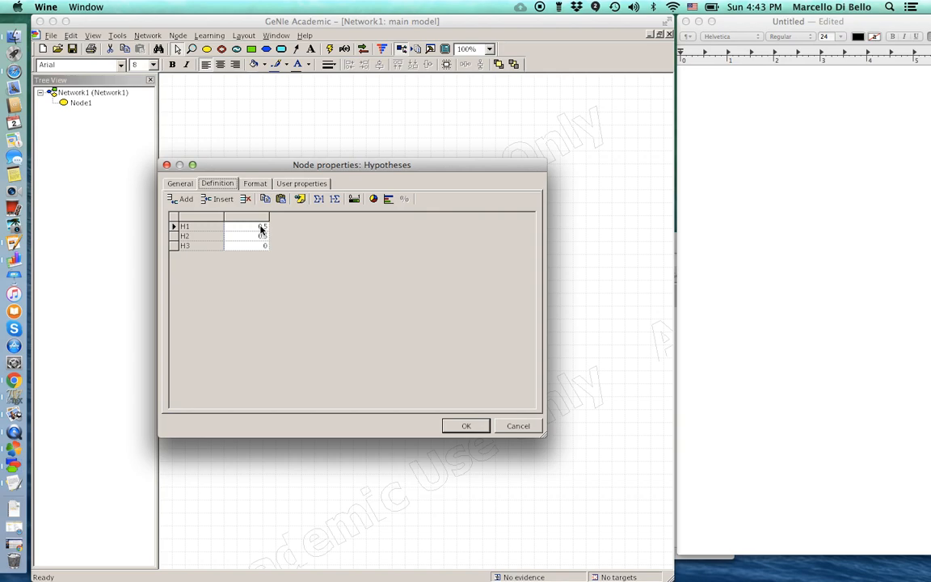
click(257, 227)
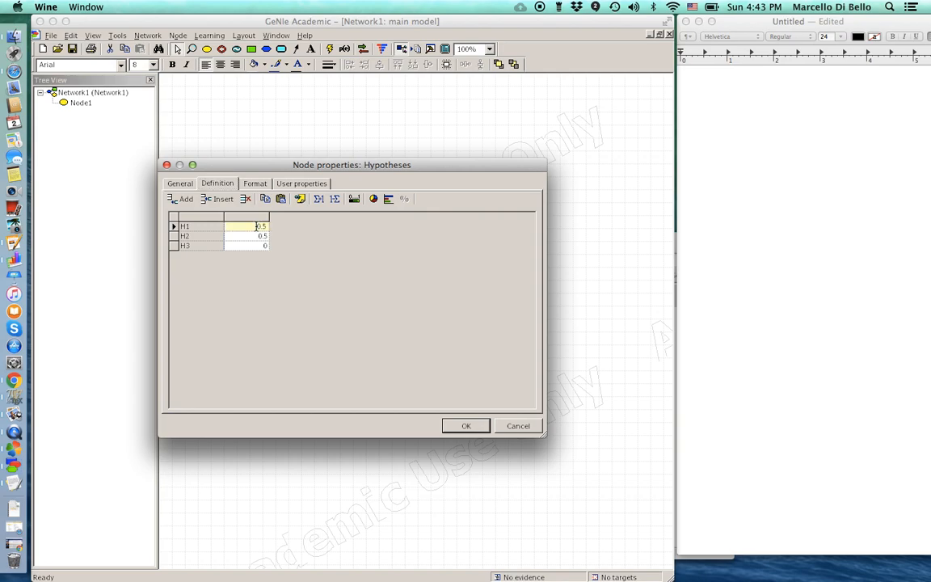
text(0.1)
key(Return)
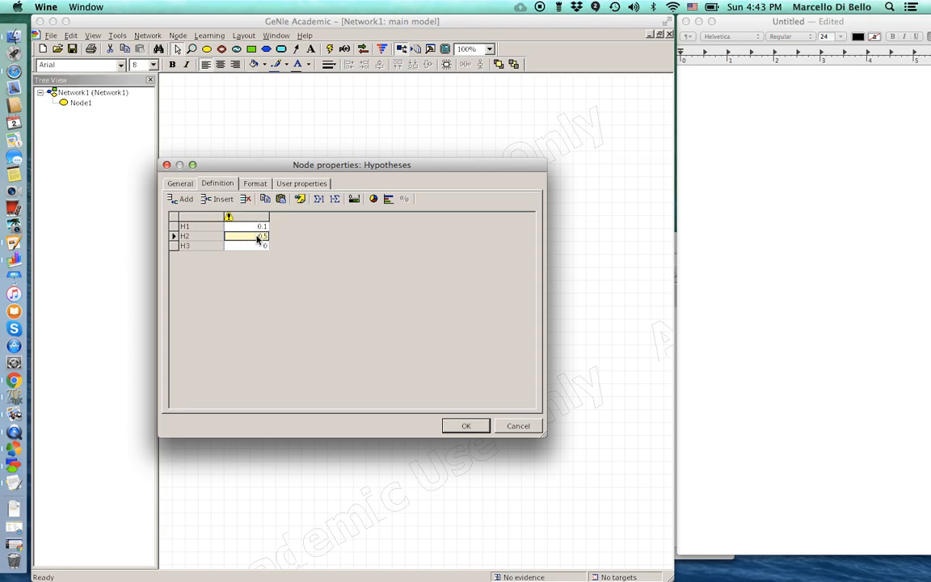
click(251, 235)
text(0.5)
key(BackSpace)
text(6)
key(Return)
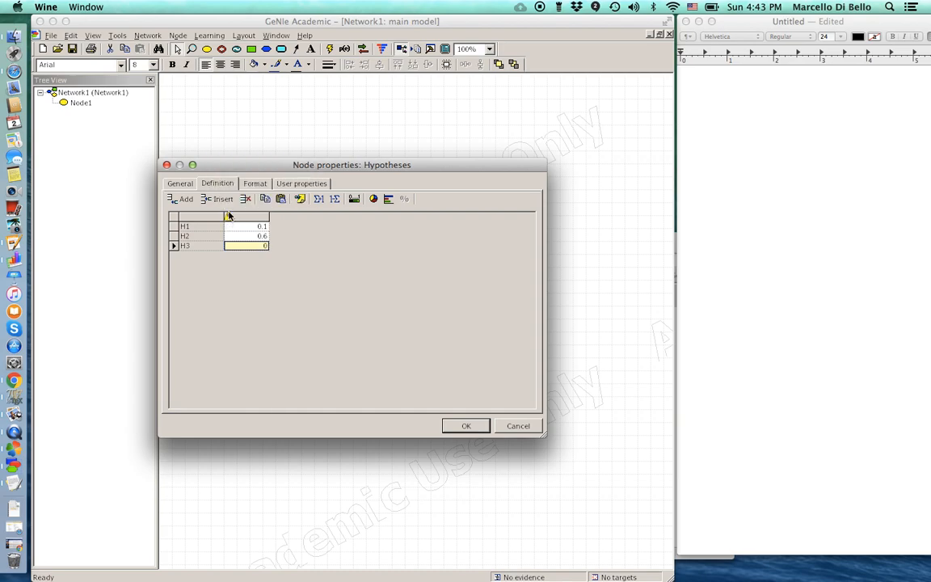
click(258, 247)
text(.3)
key(Return)
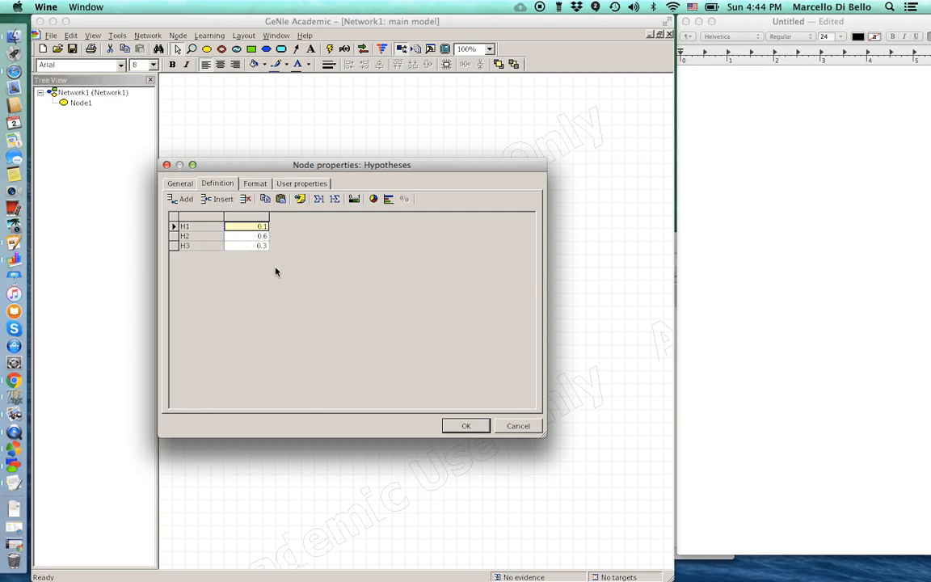
click(468, 426)
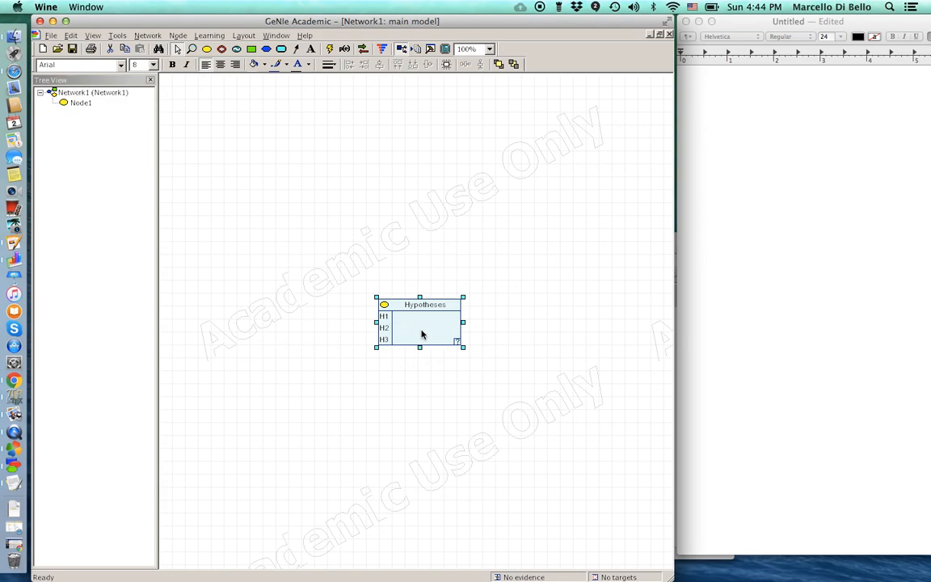
- Update the network so Hypotheses shows beliefs of 10%, 60% and 30%
click(329, 50)
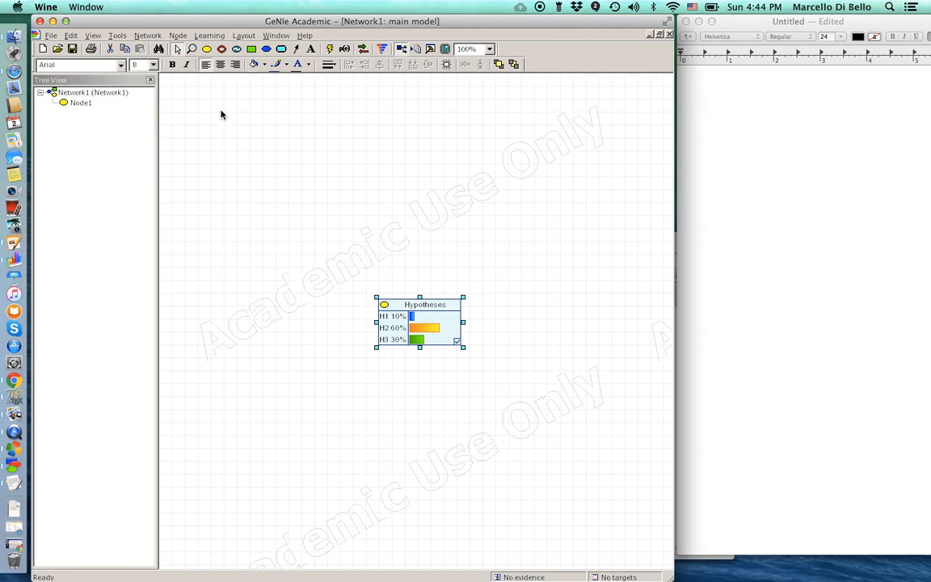
- Add enlarged chance nodes E1 and E2 below-left and below-right of Hypotheses
click(207, 50)
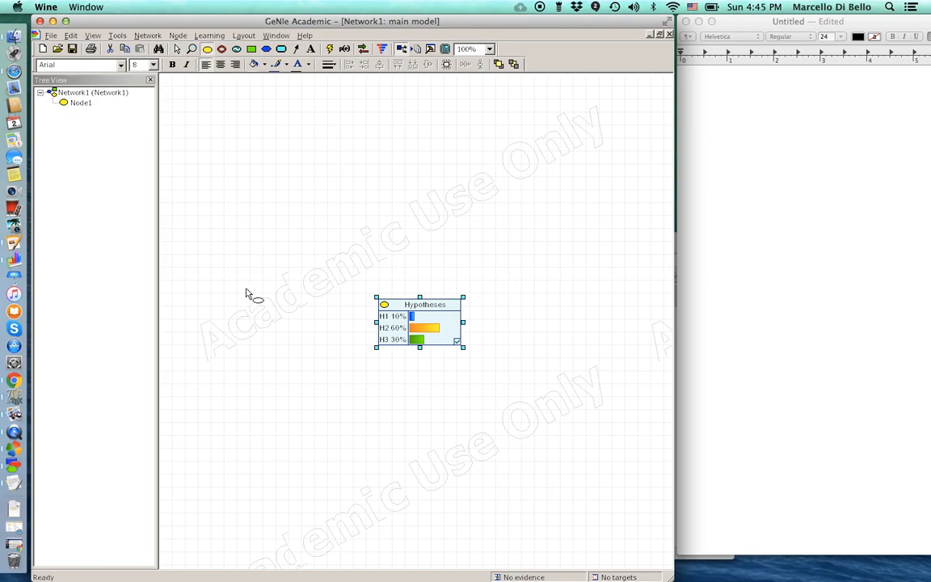
click(266, 428)
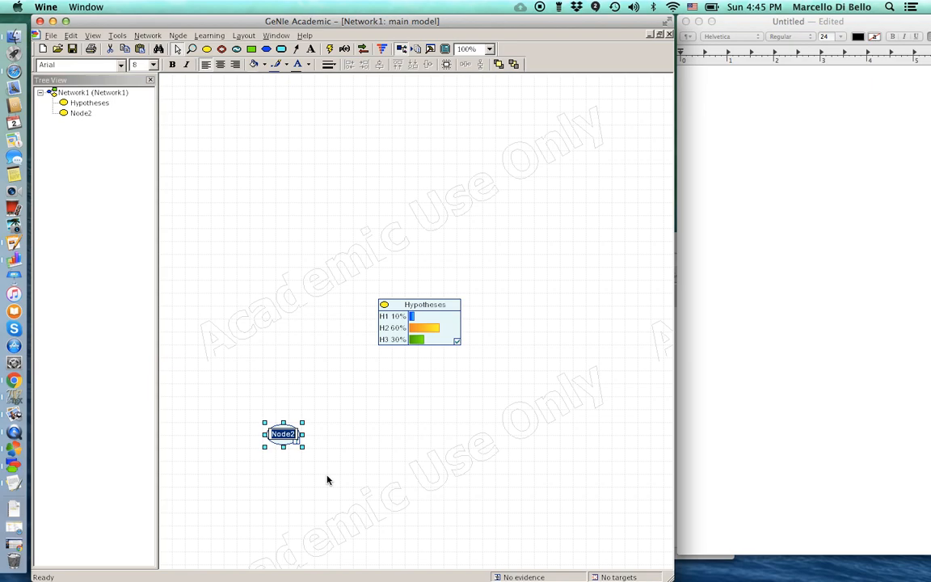
text(E1)
key(Return)
drag(293, 439, 320, 469)
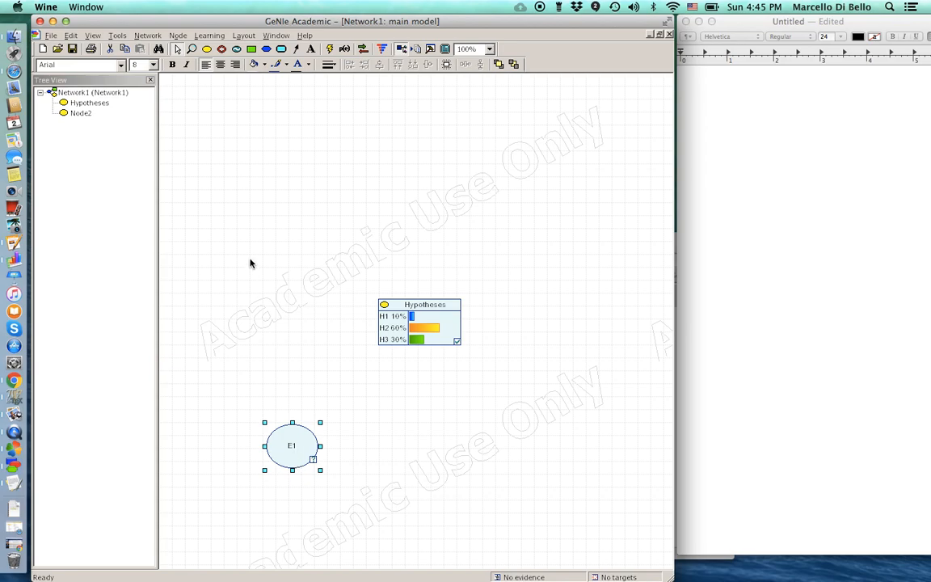
click(207, 49)
click(542, 461)
text(E2)
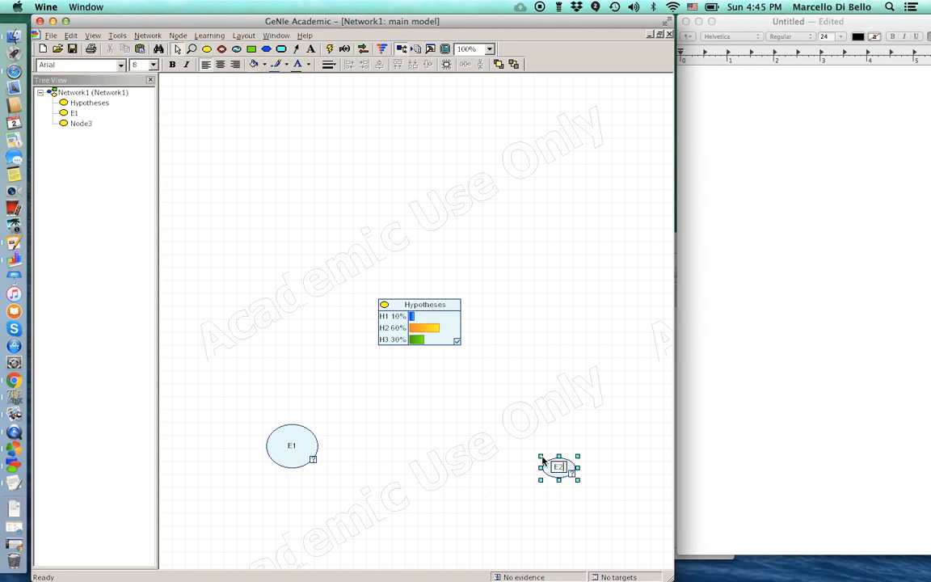
key(Return)
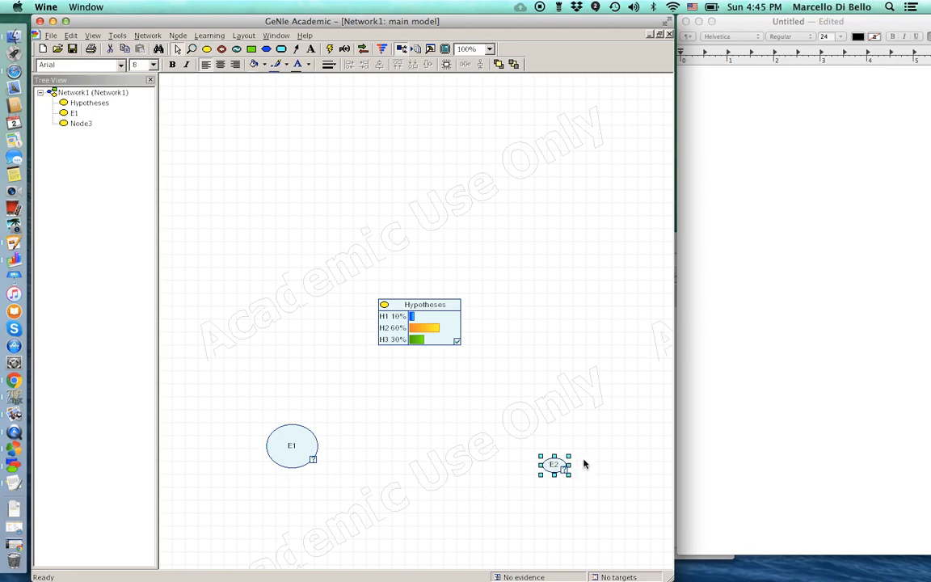
drag(571, 455, 596, 449)
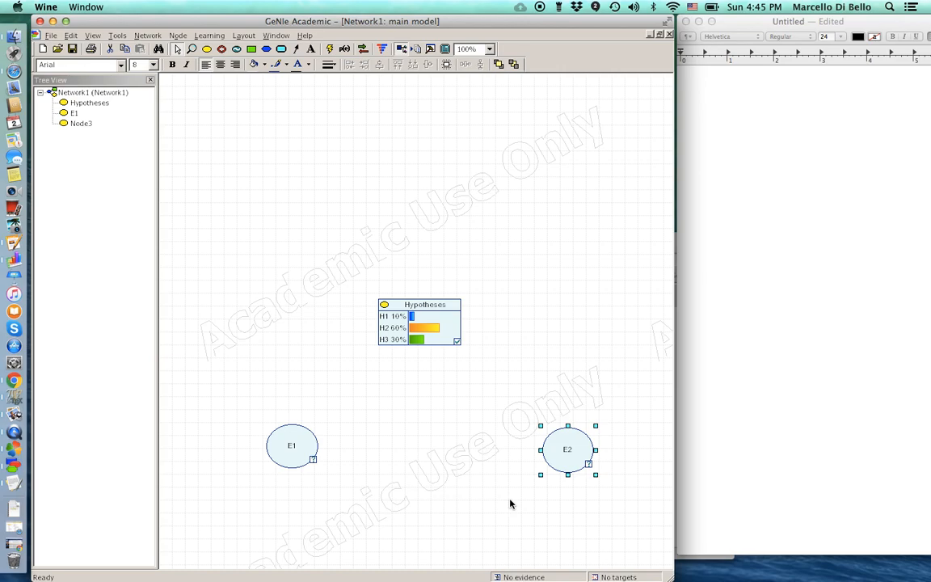
- Add enlarged chance nodes E3 at left and E4 at upper right
click(207, 50)
click(266, 266)
text(E3)
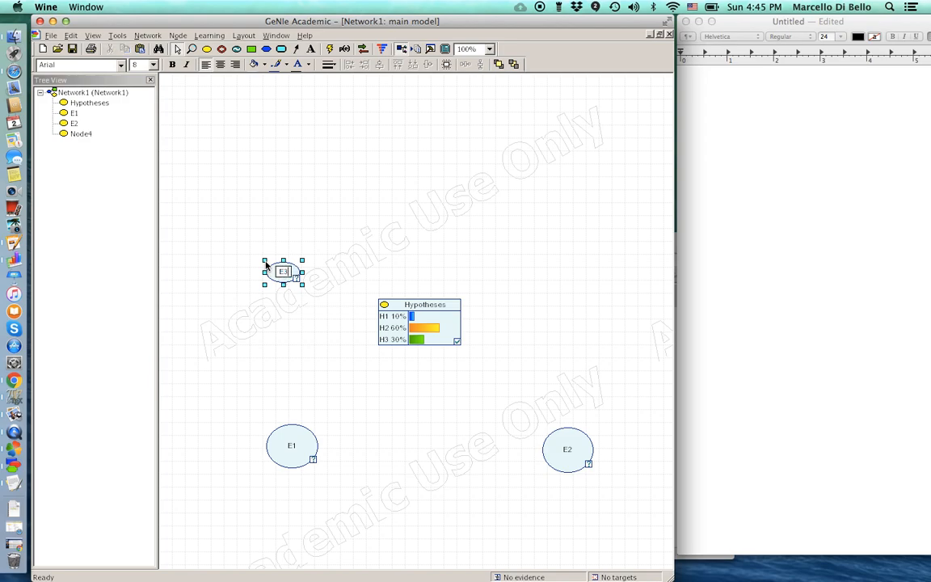
key(Return)
drag(290, 277, 314, 306)
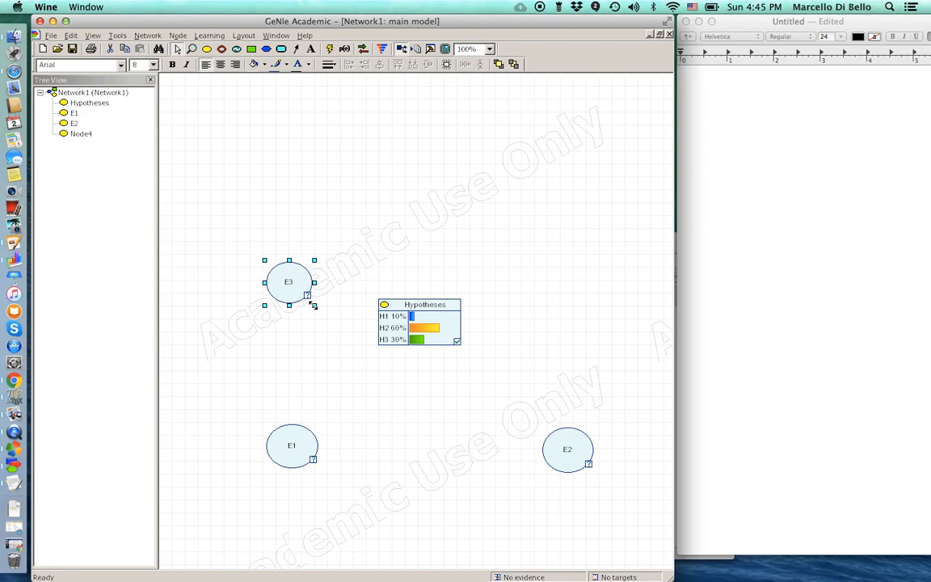
click(207, 50)
click(560, 228)
text(E4)
click(592, 316)
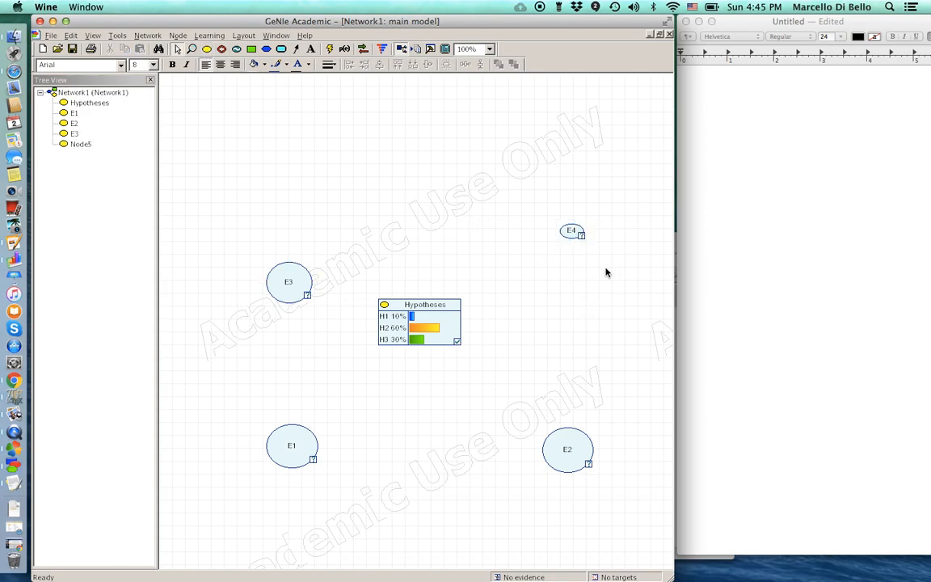
click(574, 234)
drag(583, 236, 618, 265)
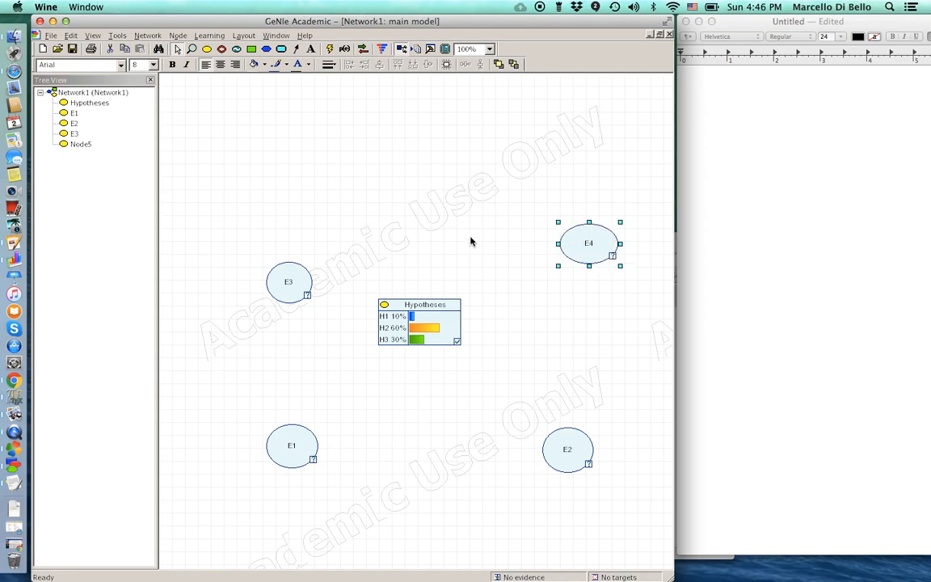
- Add an enlarged chance node E5 near the top of the canvas
click(208, 49)
click(323, 158)
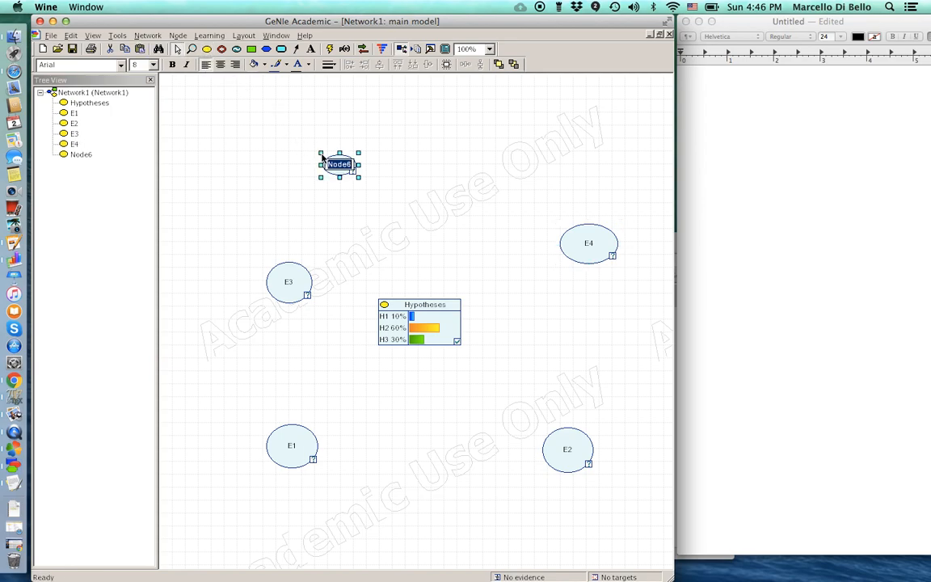
text(E5)
key(Return)
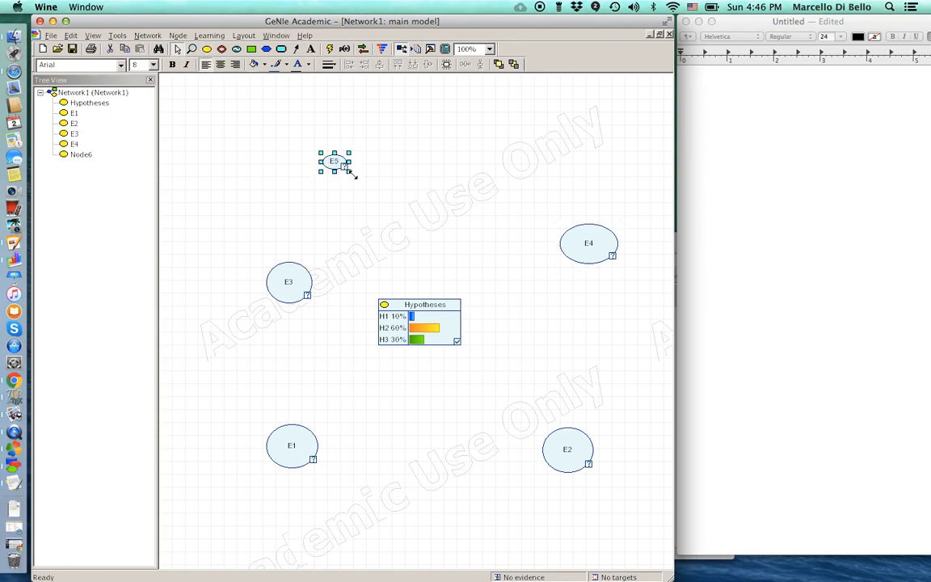
drag(349, 172, 393, 202)
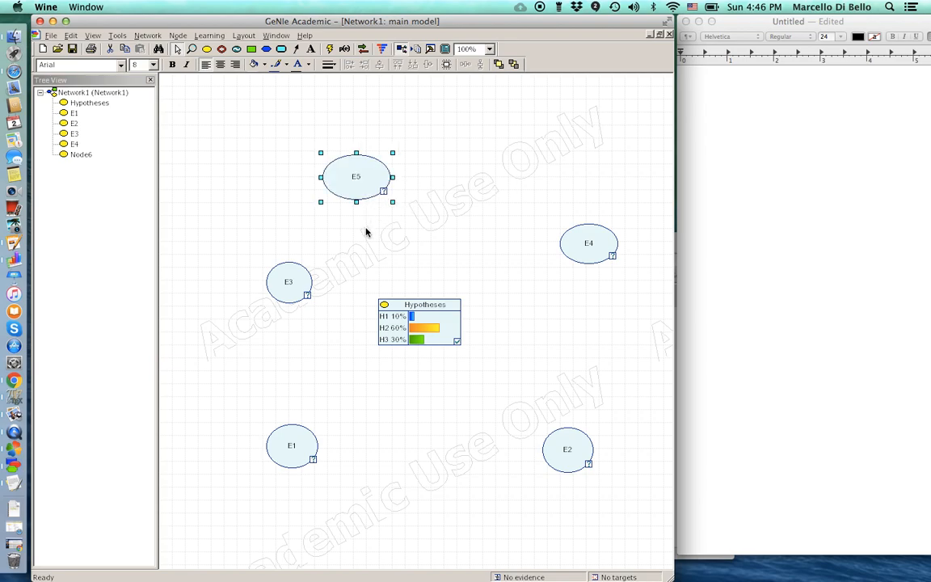
- Move E5, E3, E1, E2 and Hypotheses so Hypotheses sits centred among the evidence nodes
click(331, 211)
drag(345, 178, 390, 151)
drag(293, 281, 270, 255)
drag(304, 445, 296, 406)
drag(550, 445, 546, 398)
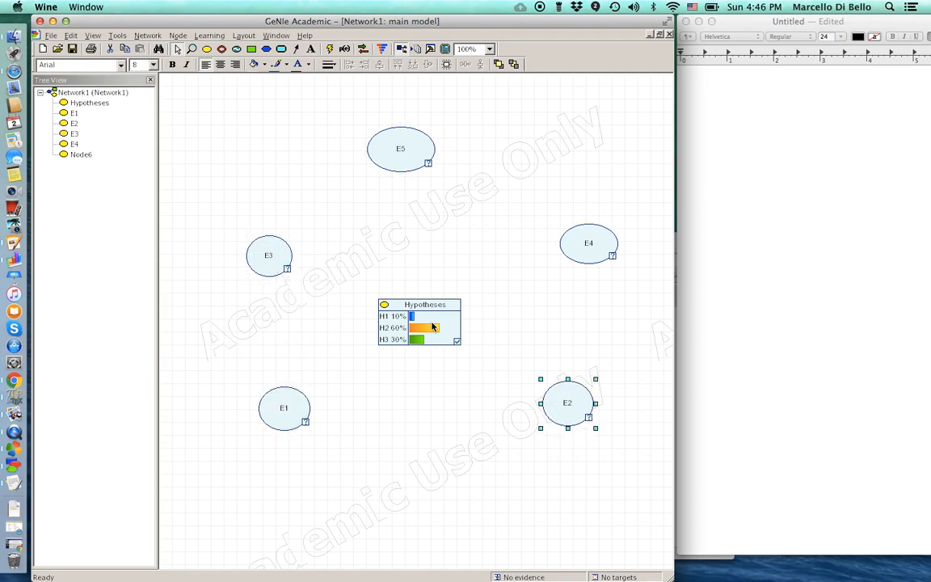
drag(428, 305, 444, 259)
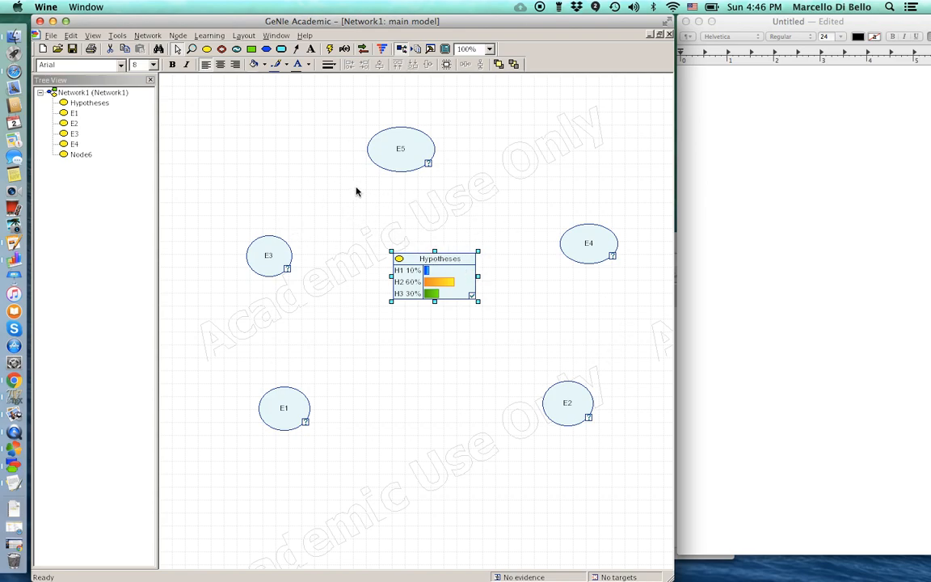
- Draw arcs from Hypotheses to E1, E2, E3, E4 and E5
click(296, 49)
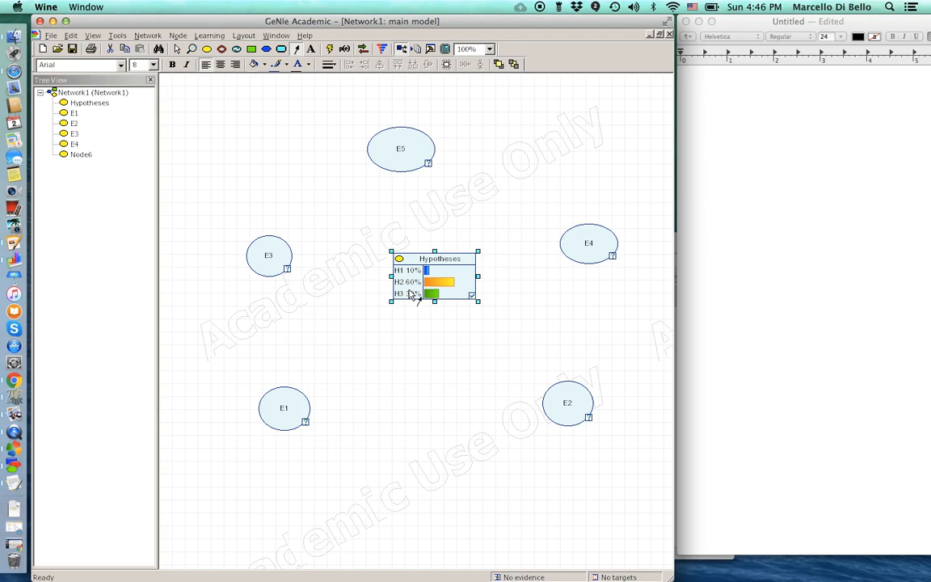
drag(410, 293, 286, 409)
drag(464, 287, 560, 395)
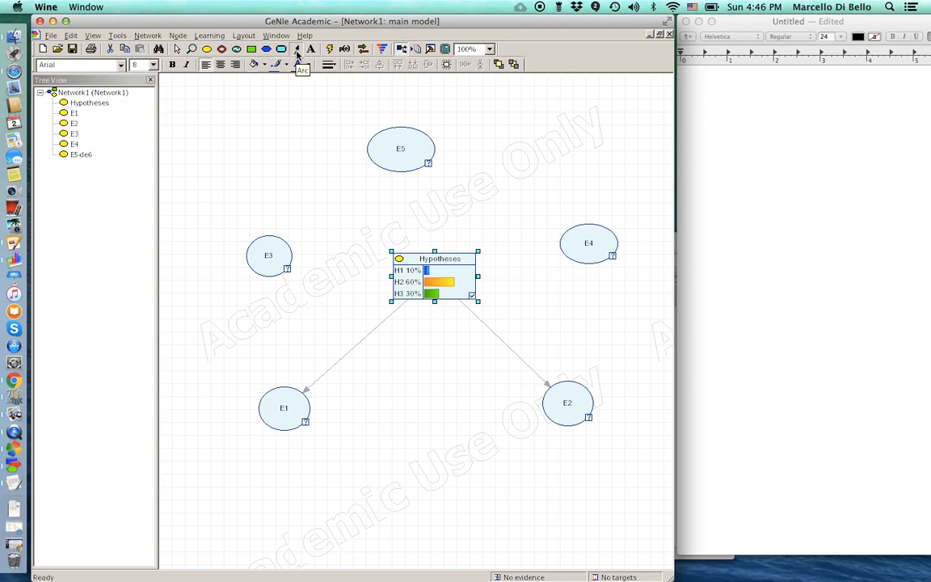
drag(396, 268, 286, 258)
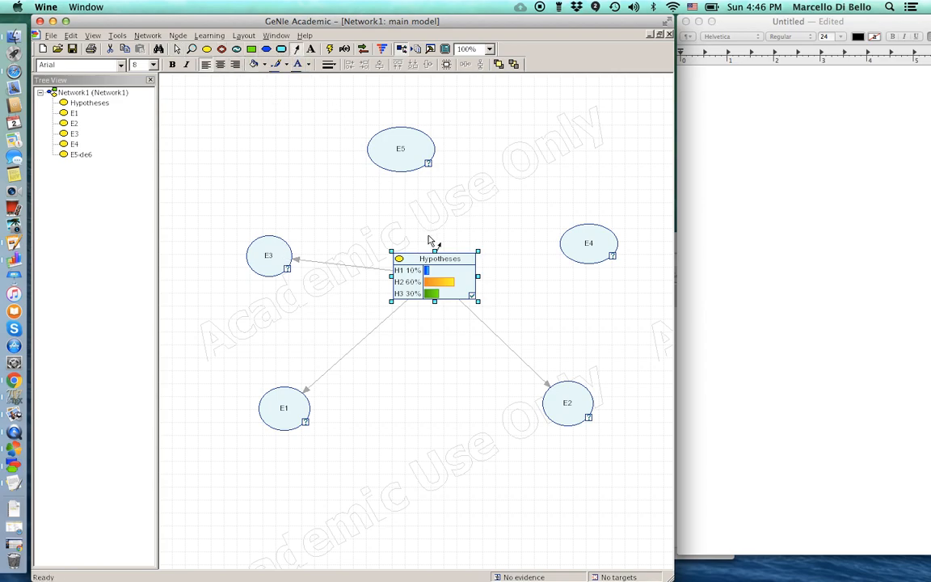
mouse_move(475, 272)
mouse_down()
mouse_move(520, 251)
mouse_move(588, 251)
mouse_move(578, 256)
mouse_up()
click(297, 50)
drag(447, 273, 404, 156)
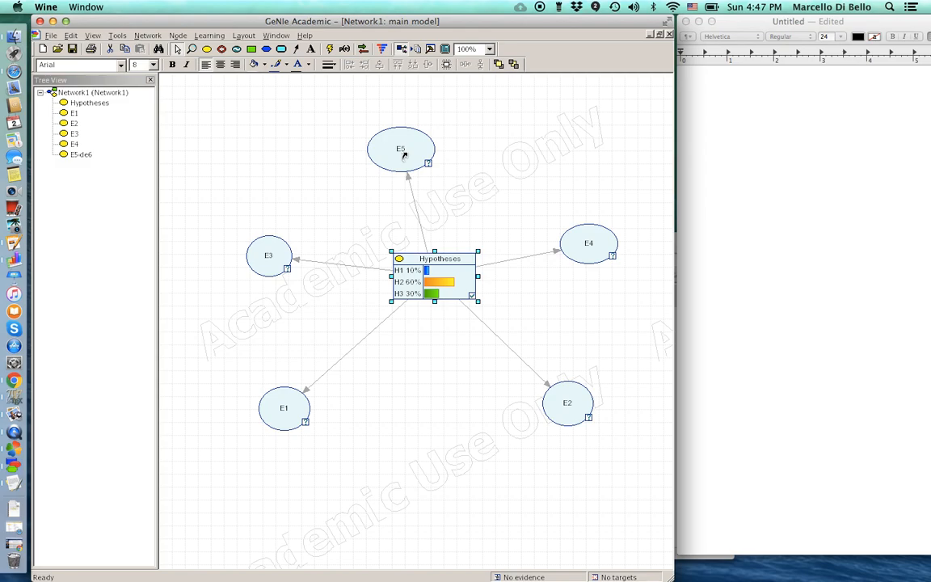
- In E1's definition, rename State0 to present and State1 to absent
double_click(275, 404)
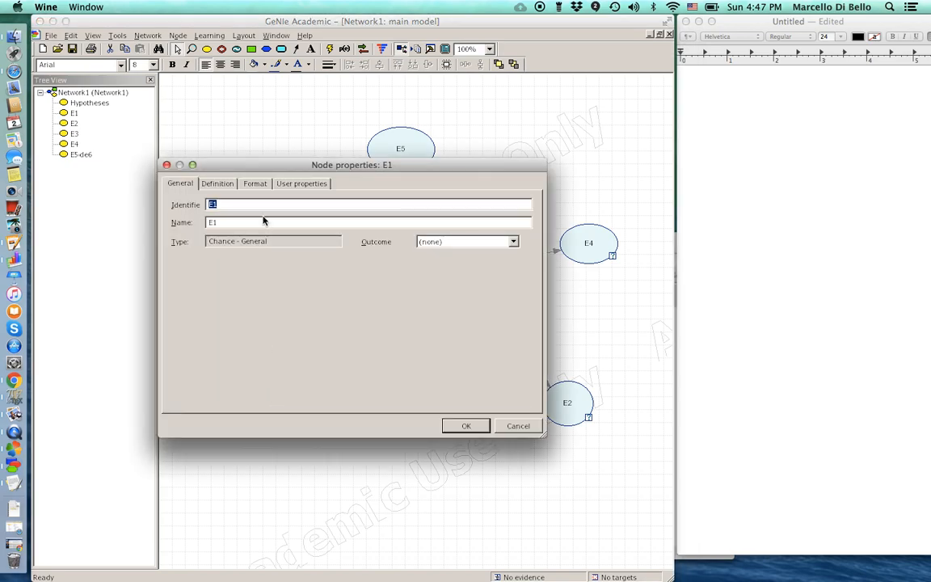
click(217, 184)
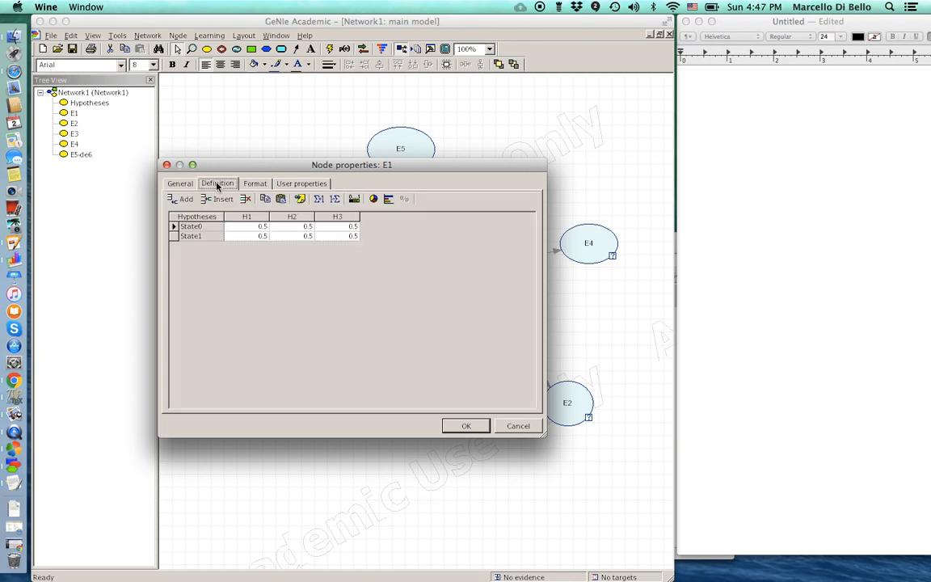
double_click(196, 227)
text(present)
double_click(194, 236)
text(absent)
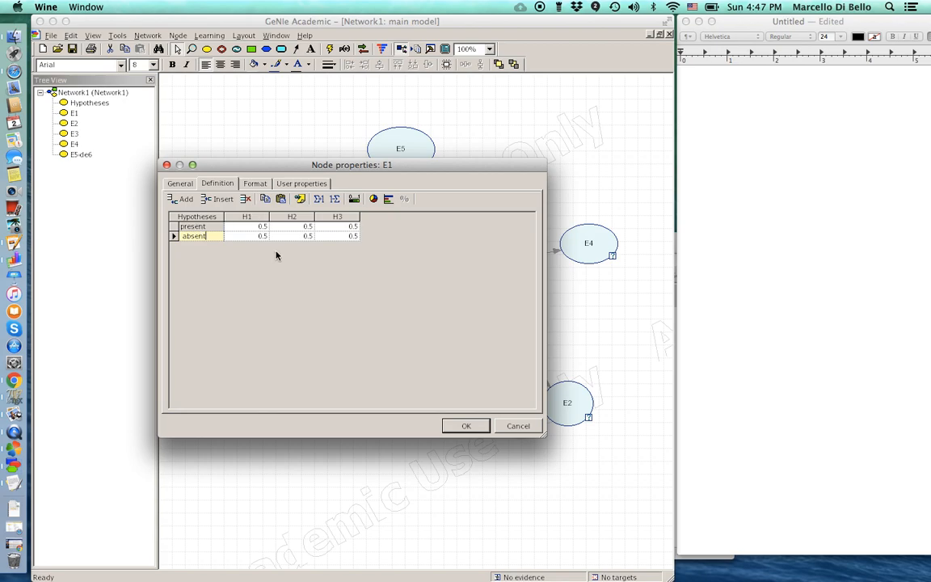
- Type 'top line of table are' followed by Pr(E1|H1) on its own line
click(710, 85)
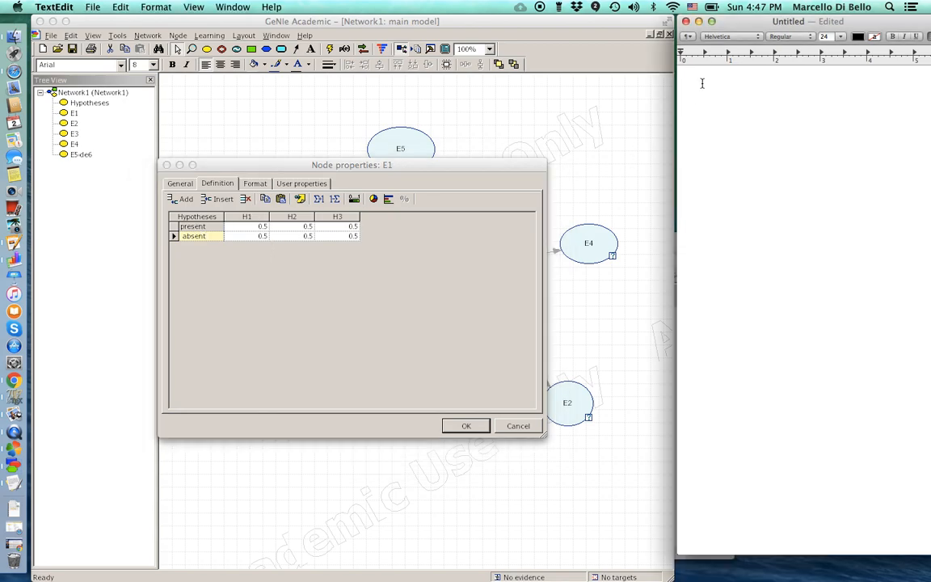
text(Pr()
key(BackSpace)
key(BackSpace)
key(BackSpace)
text(top line of table are Pr())
key(Left)
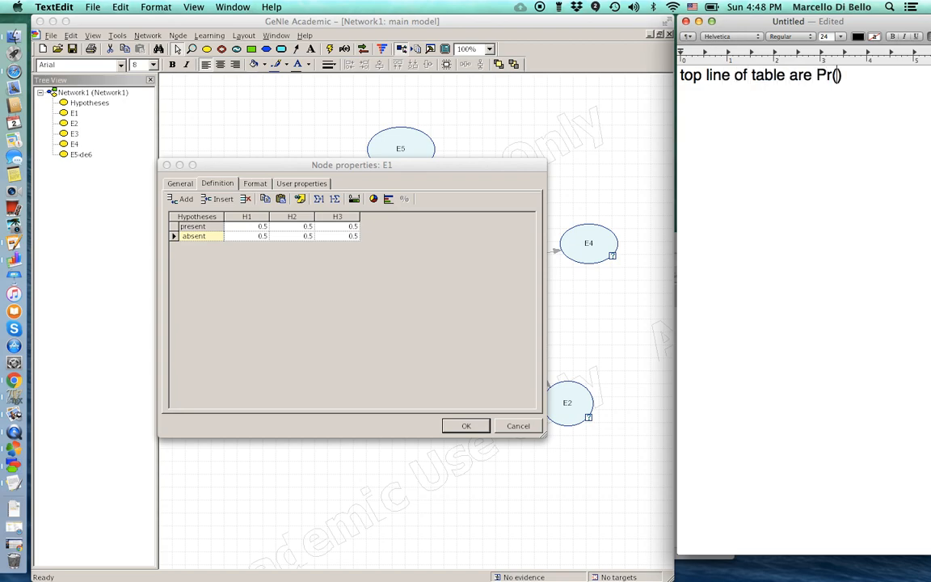
text(E)
text(|)
key(BackSpace)
text(1|H1)
key(Left)
key(Left)
key(Left)
key(Left)
key(Left)
key(Left)
key(Return)
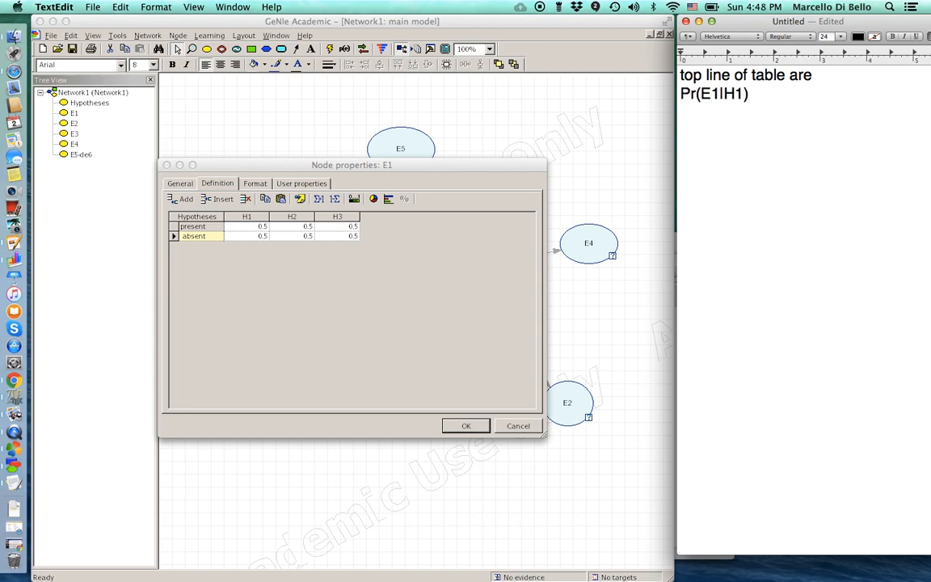
key(Down)
key(Return)
- Add the lines Pr(E1| H2) and Pr(E1 | H3) below it
text(Pr9))
key(BackSpace)
key(BackSpace)
text((E1| H2)
key(Left)
key(Left)
key(Up)
key(Down)
key(Right)
key(Right)
text())
key(Return)
text(Pr(E1|))
key(Left)
text(E1 | H)
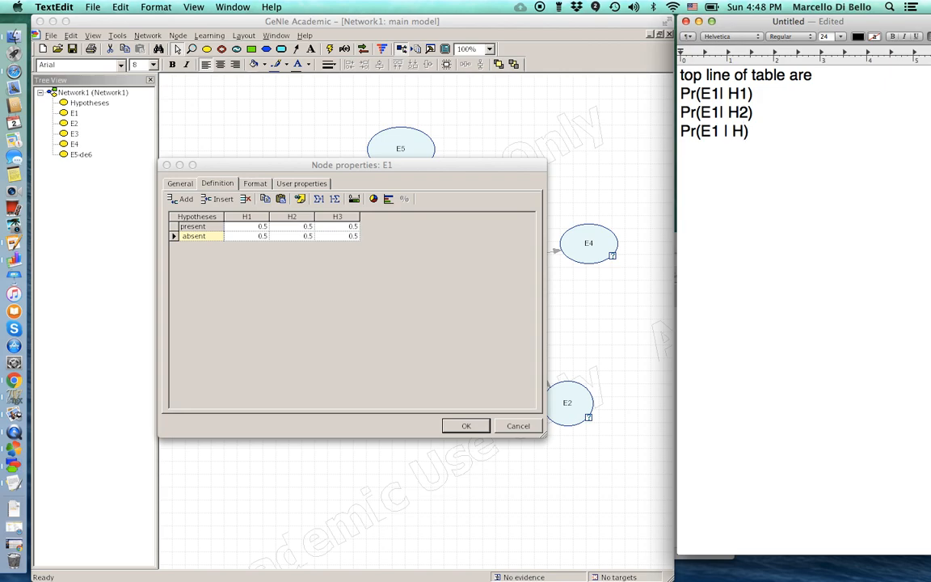
text(3)
key(Up)
key(Up)
- Enter 0.1 as E1's present probability under H1 and note it as =10%
click(250, 229)
click(250, 227)
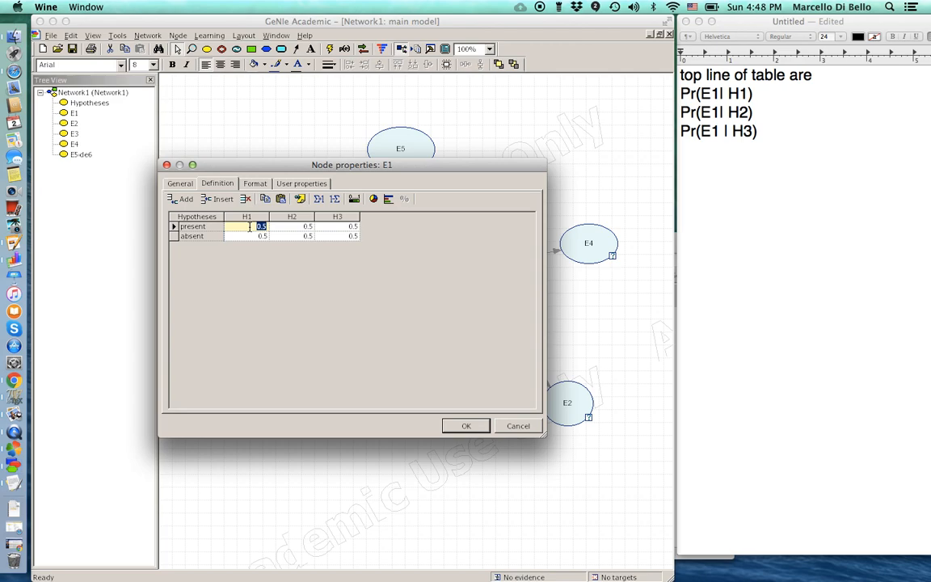
text(0.1)
click(760, 96)
text(=10%)
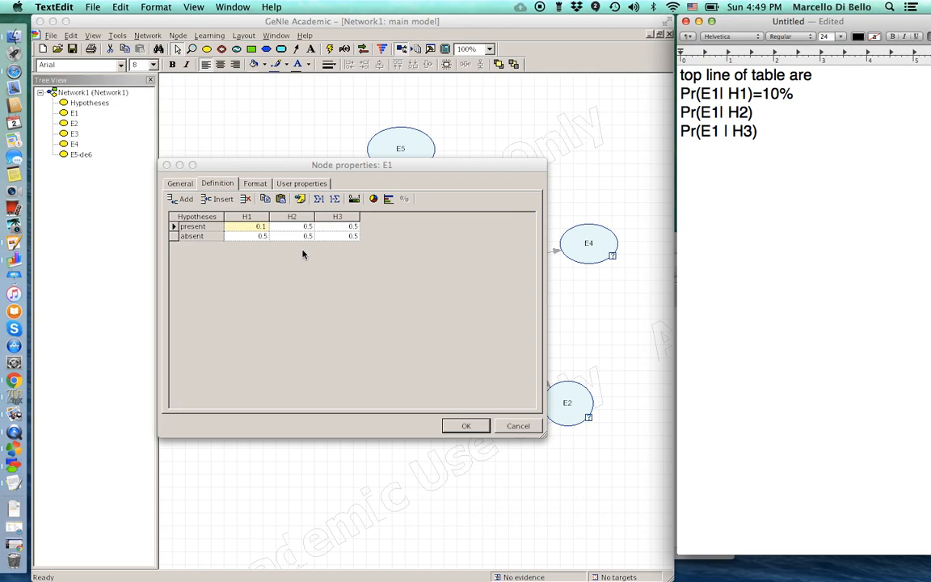
- Enter 0.9 as E1's absent probability under H1
click(252, 246)
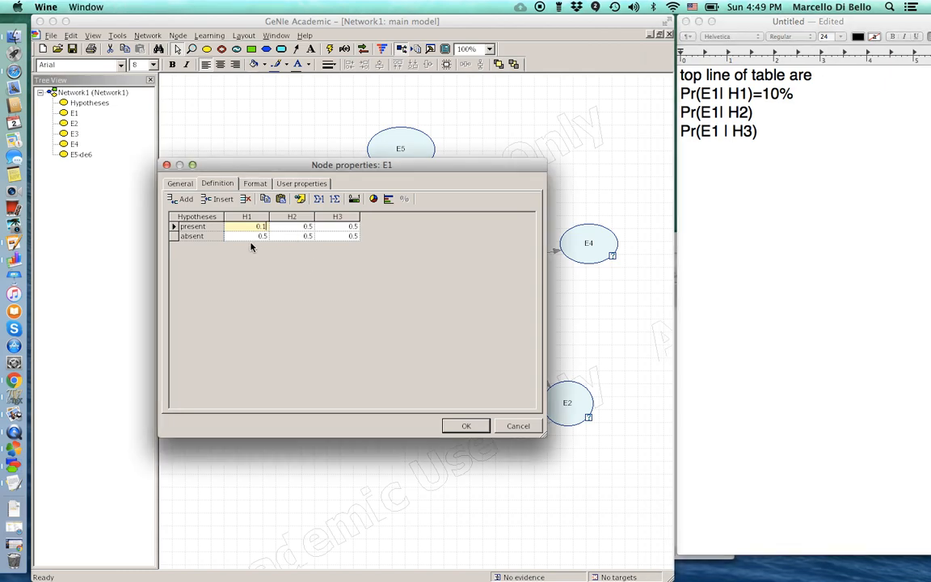
click(250, 236)
double_click(259, 236)
text(0.9)
- Add a note line for Pr(E1^c | H1) with 90% below the H1 result
click(796, 93)
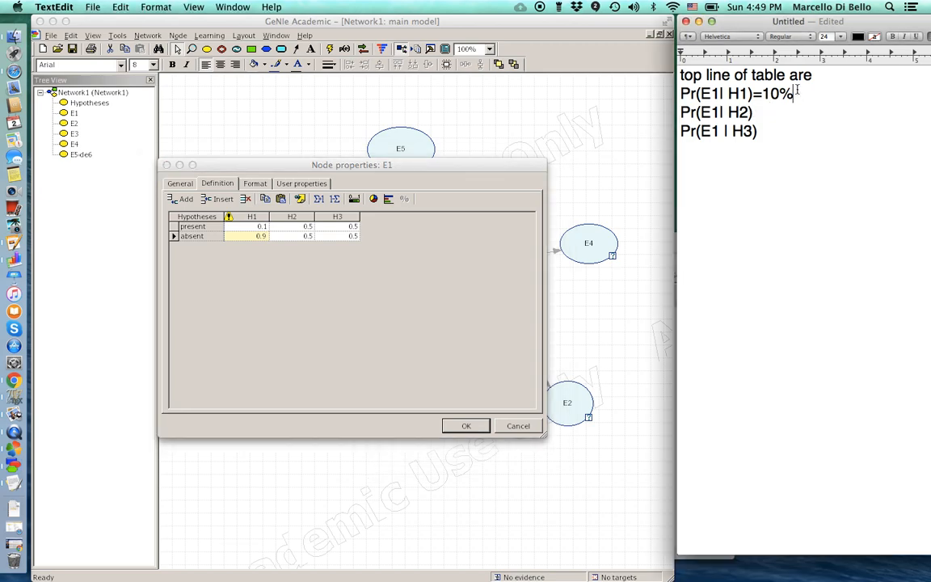
key(Return)
text(Pr(E))
key(Left)
text(E)
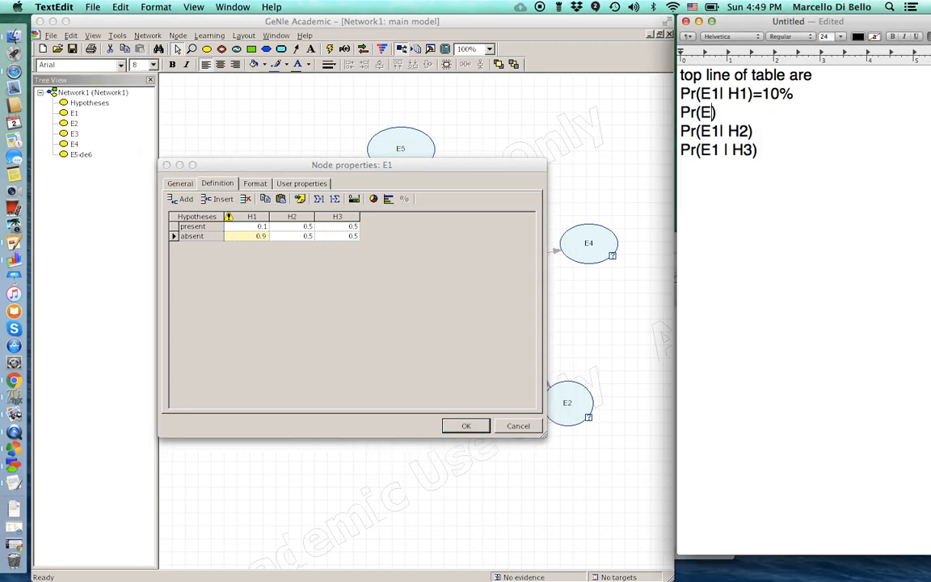
text(1)
text(^d)
key(BackSpace)
text(c | H1))
key(Right)
key(BackSpace)
text(+90%)
key(Return)
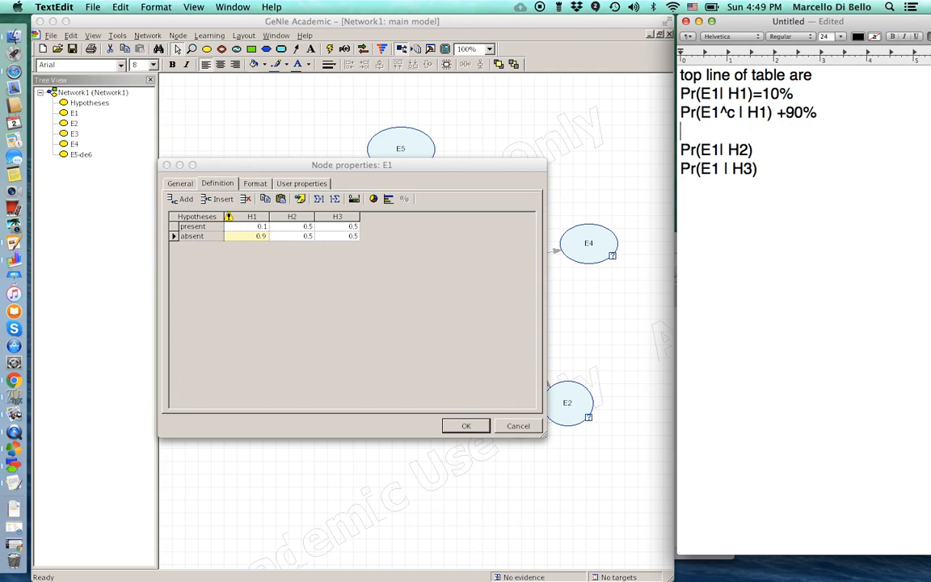
- Correct the note line to read Pr(E1^c | H1)=90%
click(785, 113)
key(BackSpace)
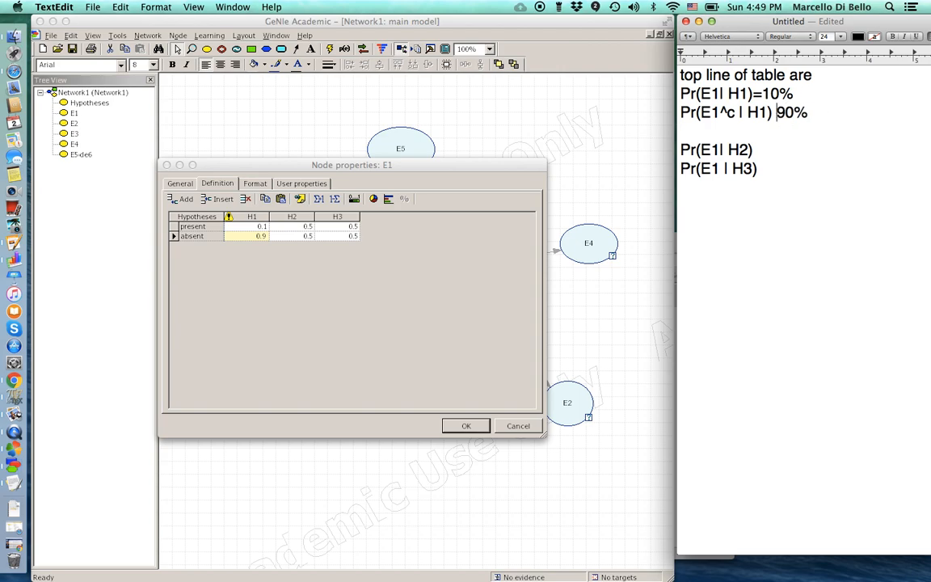
text(=)
key(Left)
key(BackSpace)
key(Down)
- Fill E1's H2 cells with provisional values and note Pr(E1|H2) as 80%
click(298, 228)
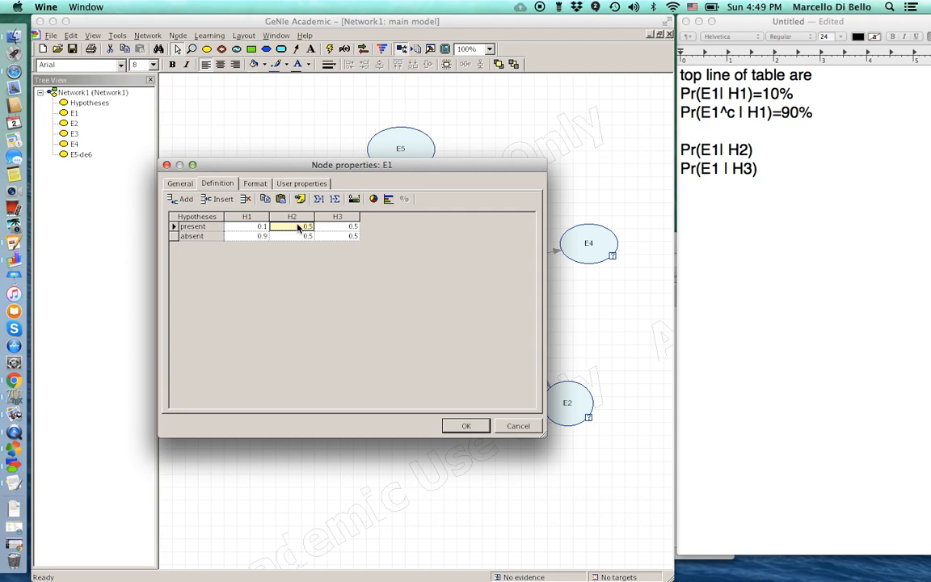
text(.2)
key(Return)
double_click(305, 235)
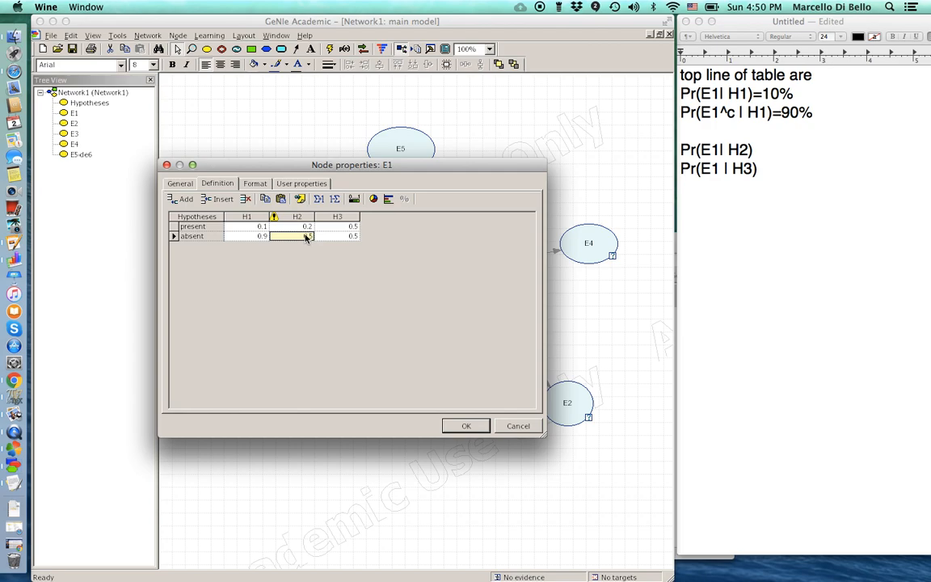
text(0.8)
click(760, 150)
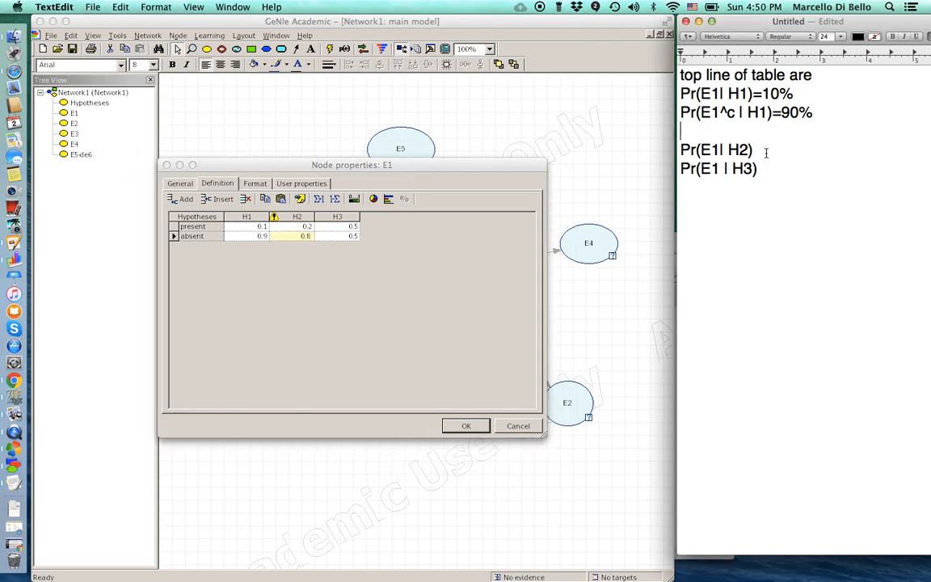
text(=80%)
- Re-enter E1's H2 probabilities as 0.8 present and 0.2 absent
click(300, 243)
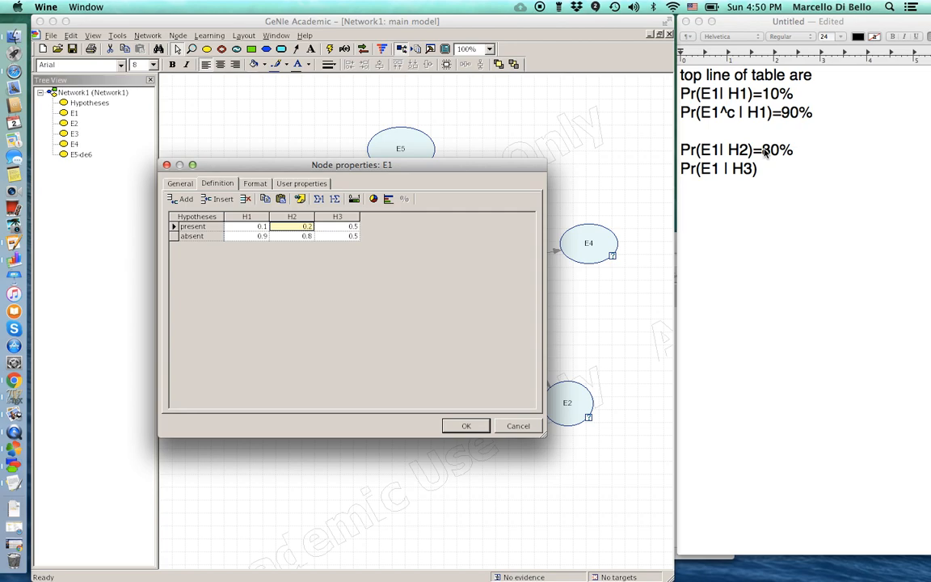
double_click(302, 228)
text(.8)
double_click(302, 236)
text(.2)
key(Return)
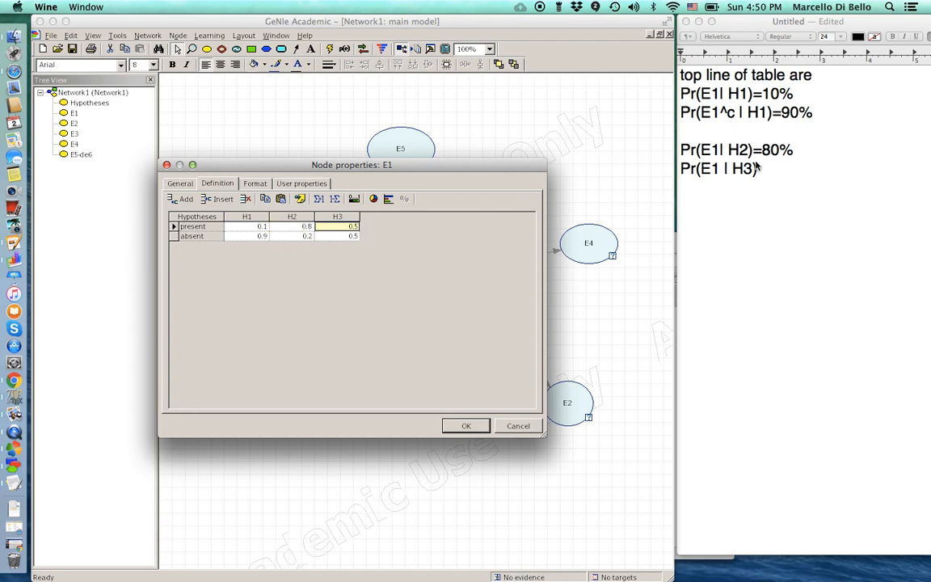
- Add the note line Pr(E1^c|H2)=20%, followed by a blank line
click(800, 150)
key(Return)
text(Pr())
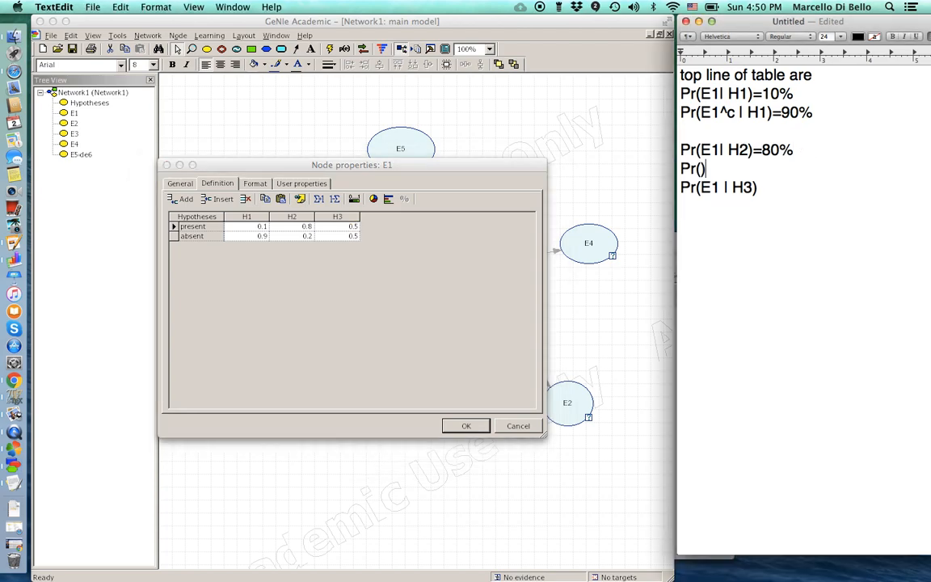
key(Left)
text(E1)
text(^c)
text(|H2)
key(Delete)
text(=)
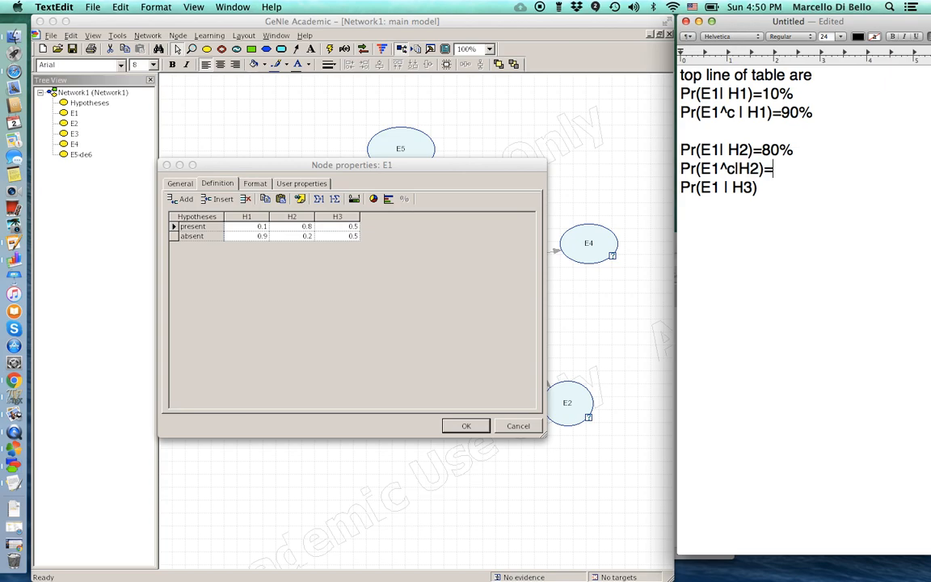
text(20%)
key(Return)
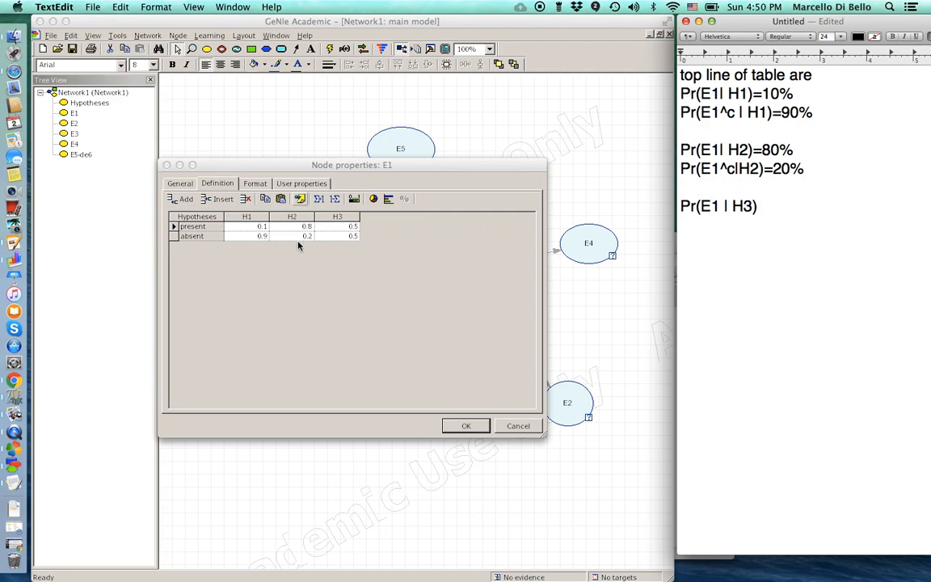
- Set E1's H3 present probability to 0.55 and note it as 55%
double_click(343, 229)
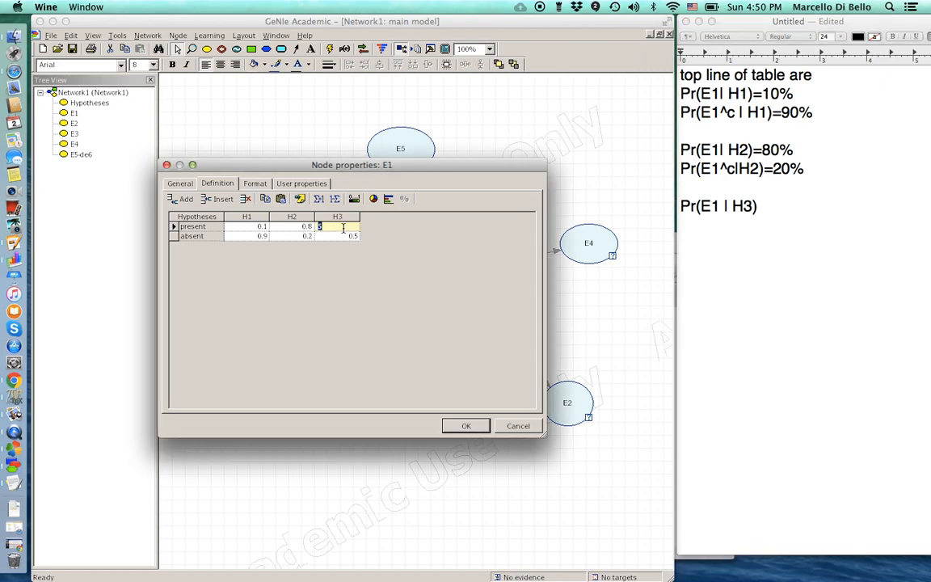
text(0.55)
key(Return)
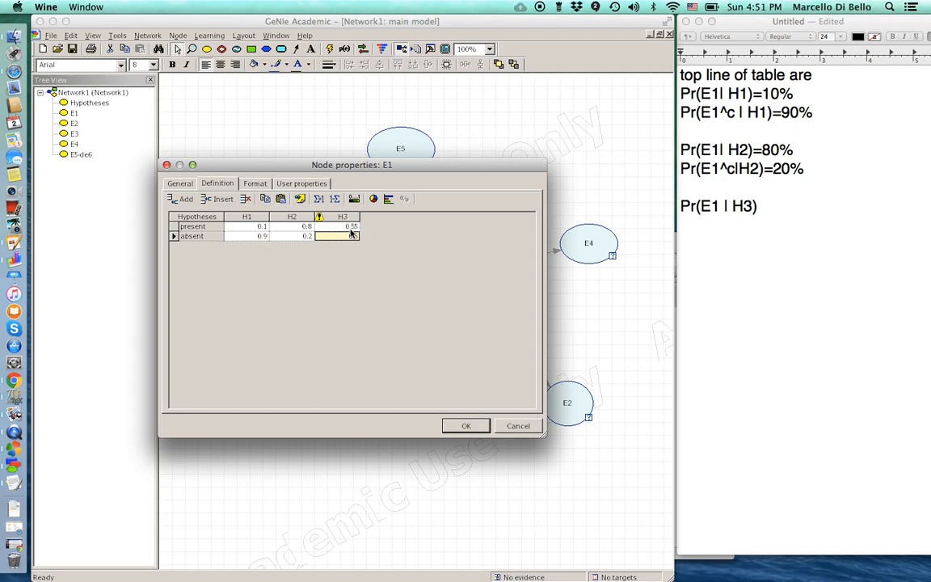
click(703, 189)
click(767, 208)
text(=55%)
key(Return)
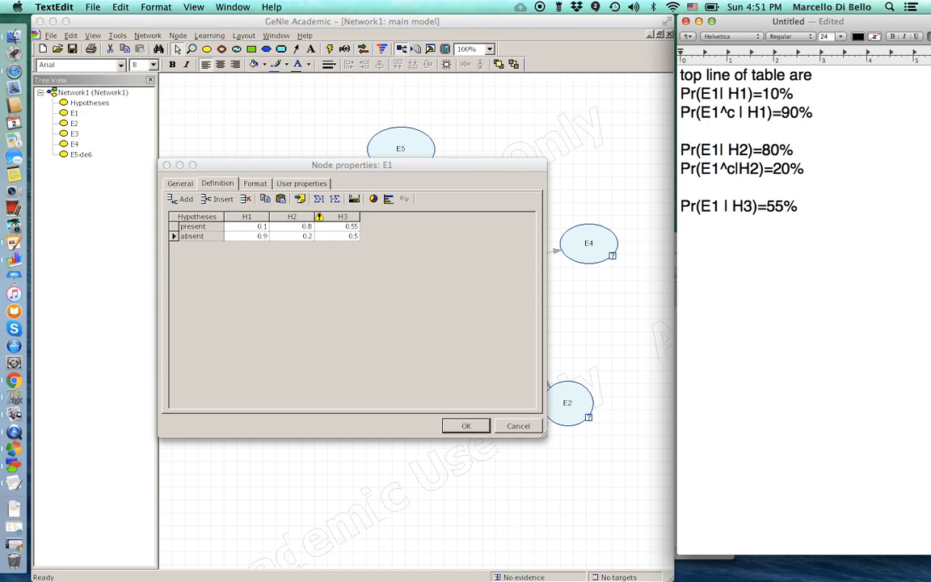
- Set E1's H3 absent probability to 0.45 and add the note Pr(E1^c|H3)=45%
click(349, 238)
double_click(350, 237)
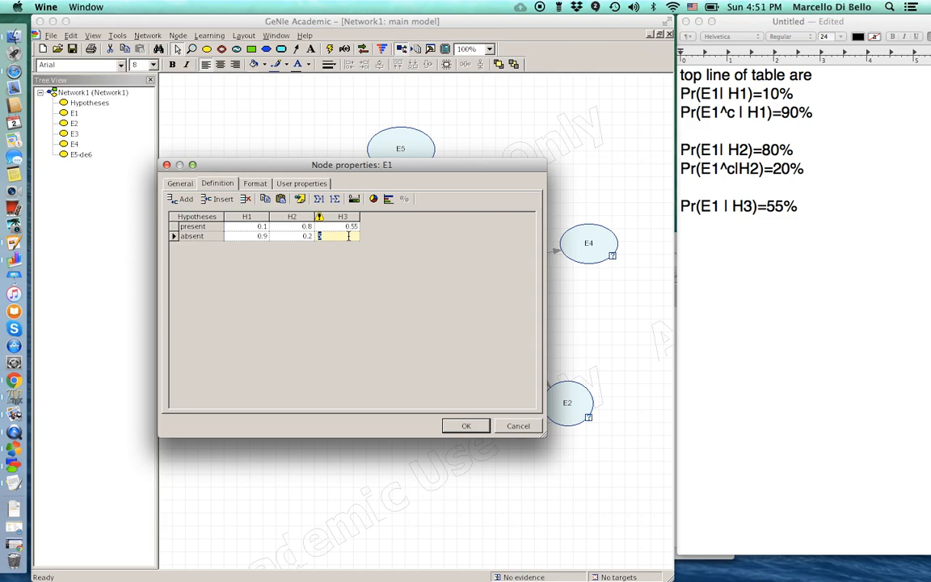
text(0.45)
key(Return)
click(688, 220)
key(Return)
text(Pr)
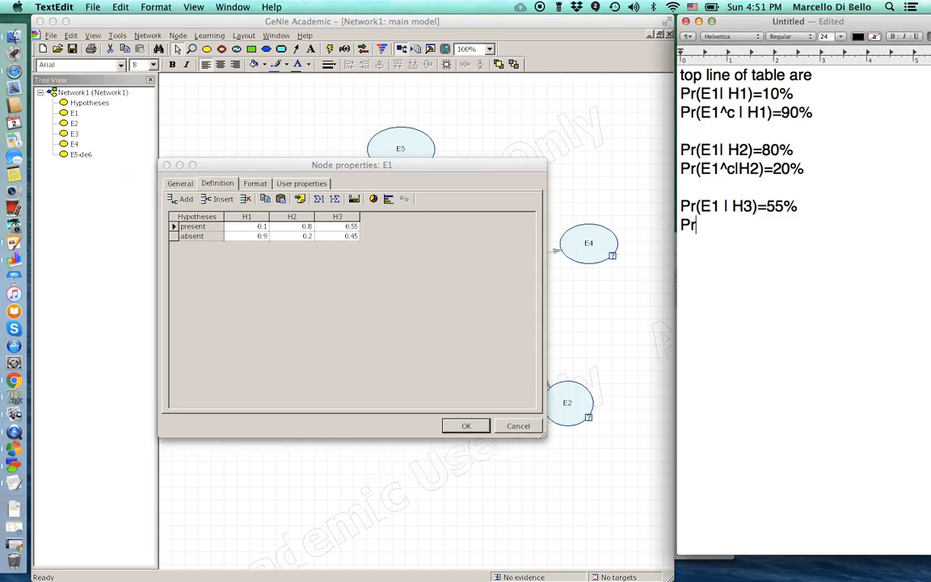
text((E1^c|H3)
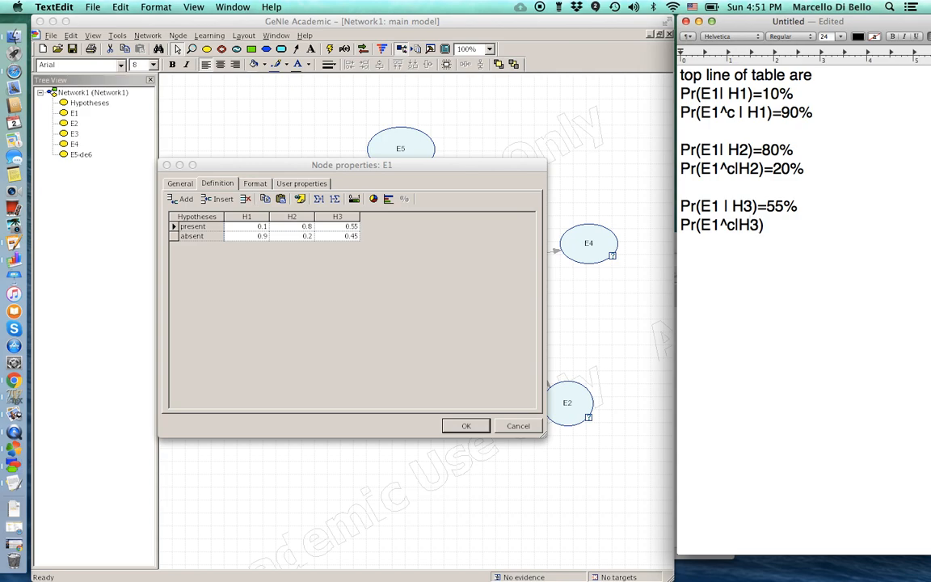
text()=45%)
key(BackSpace)
key(Delete)
text(%)
- Review E1's H2 and H3 values: 0.8, 0.2, 0.55 and 0.45
click(286, 229)
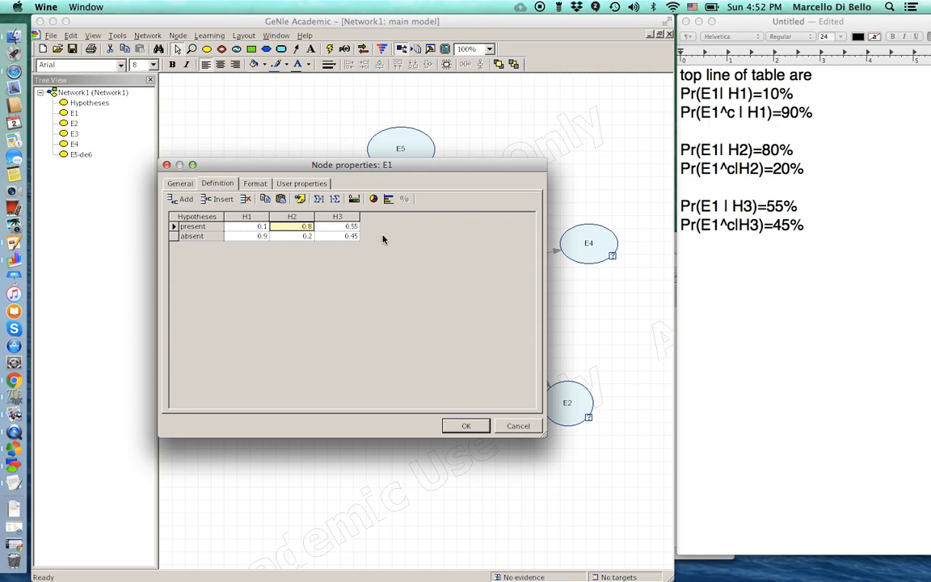
click(291, 236)
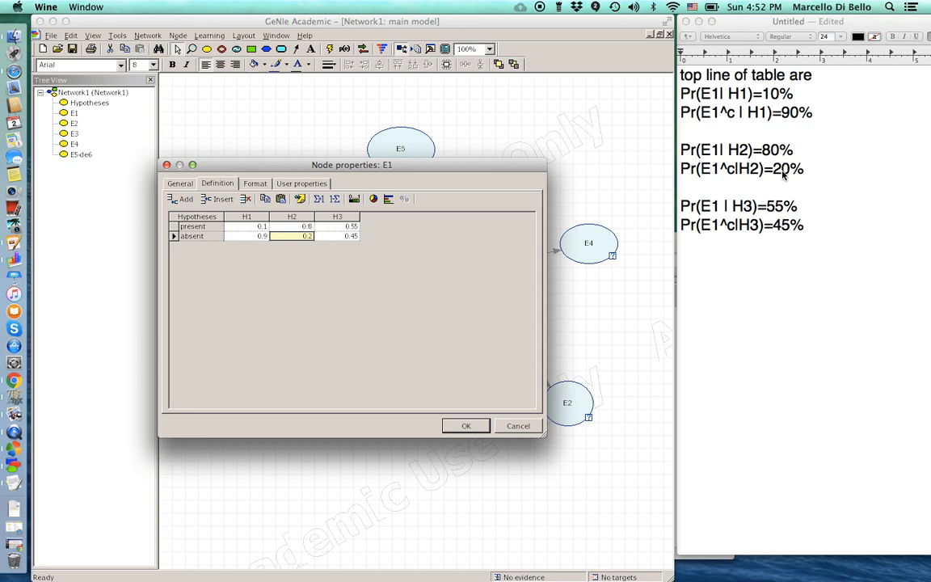
click(340, 226)
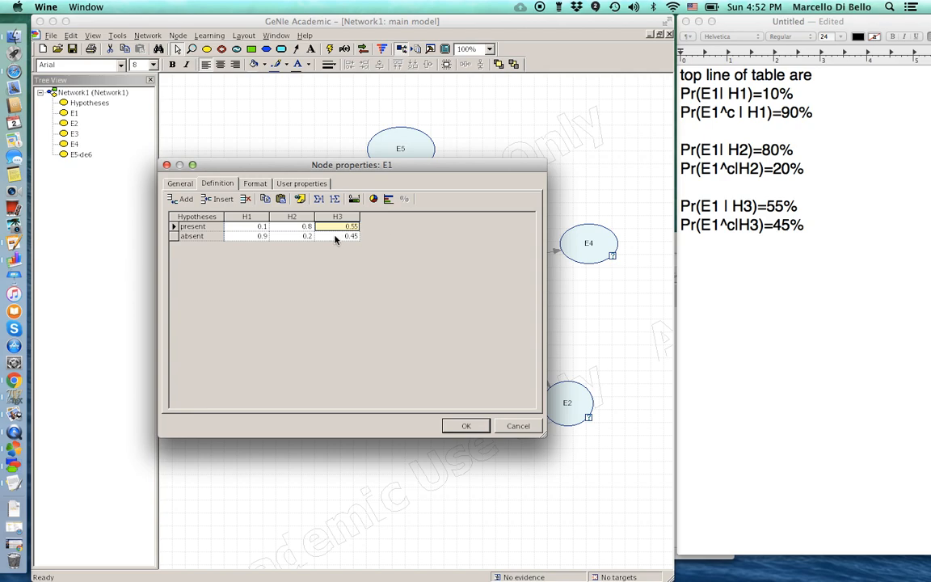
click(336, 237)
- Confirm E1's probability table with OK and reopen node E1's properties
click(466, 427)
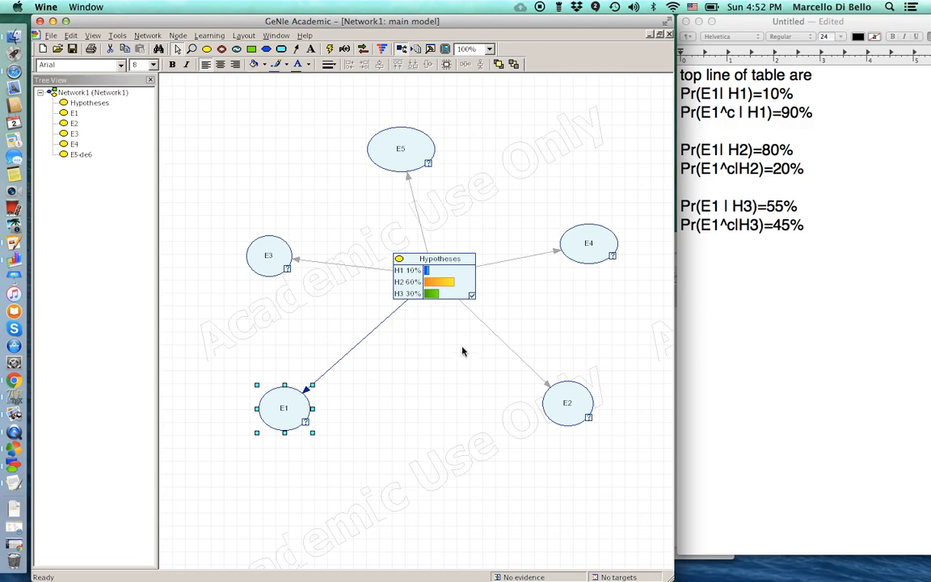
double_click(286, 399)
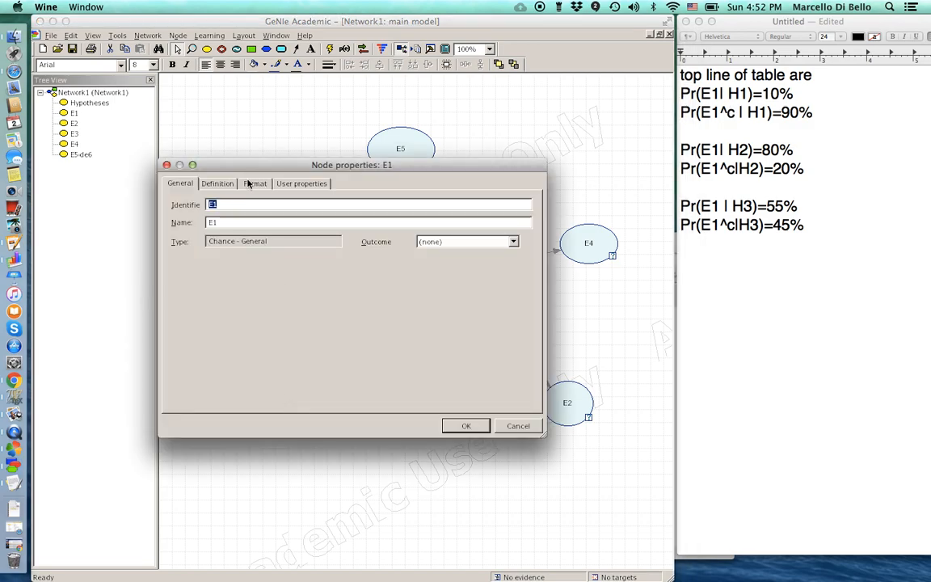
- Check E1's Definition table, close it, and display E1 as a bar chart
click(216, 187)
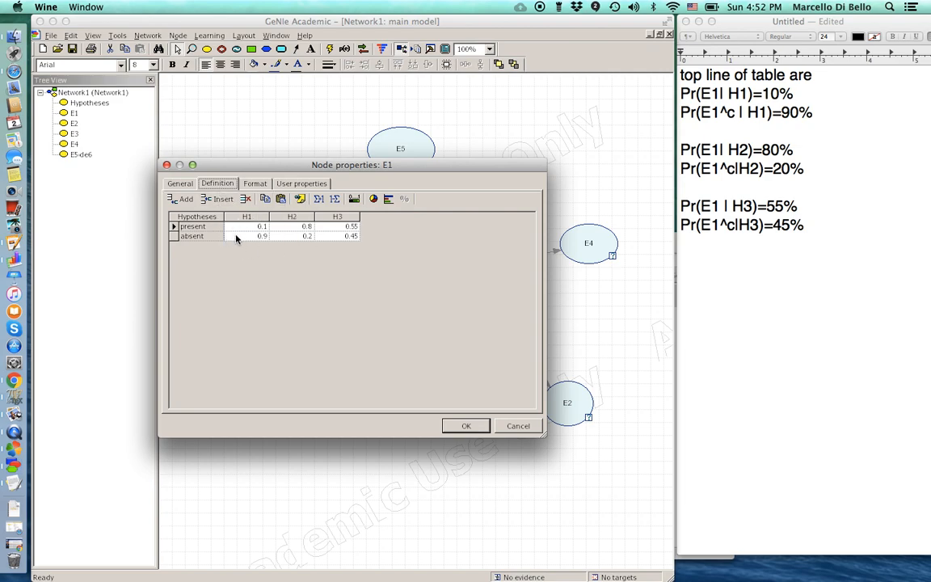
click(466, 425)
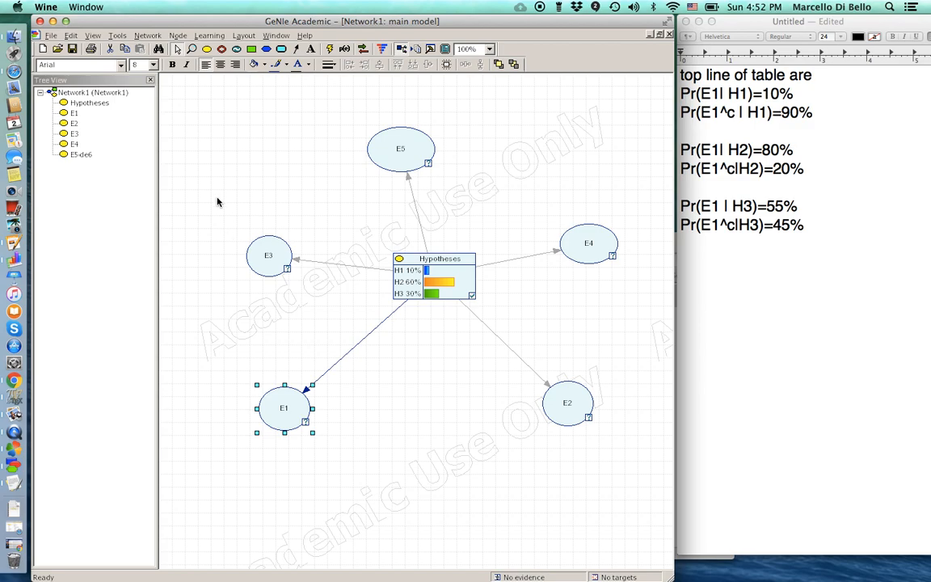
click(177, 35)
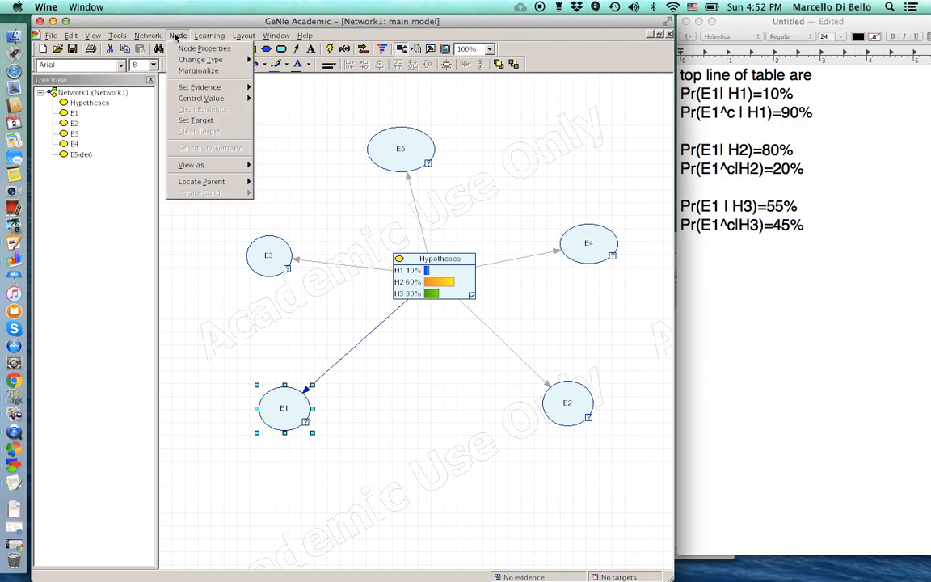
mouse_move(190, 169)
click(276, 175)
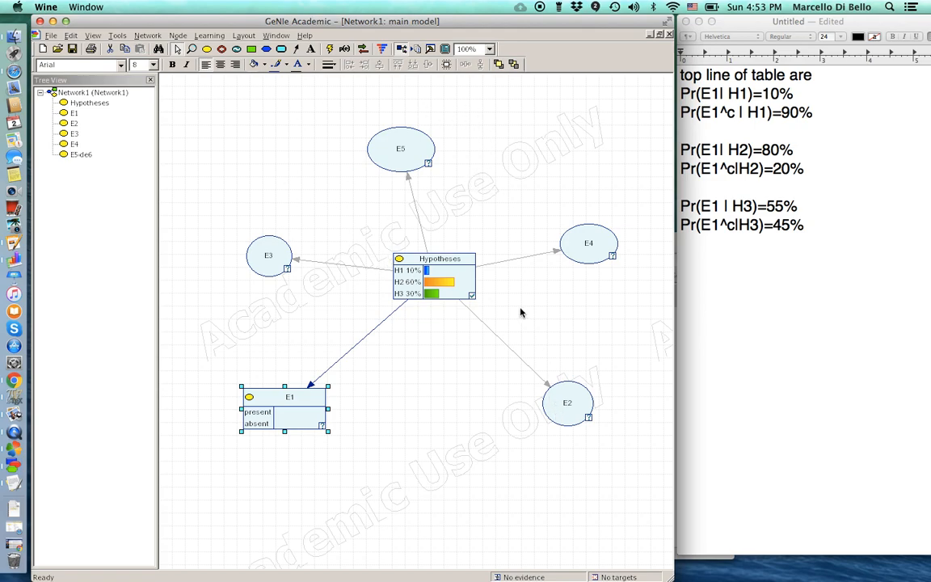
- Open E2's probability table and delete the header line from the notes
double_click(563, 393)
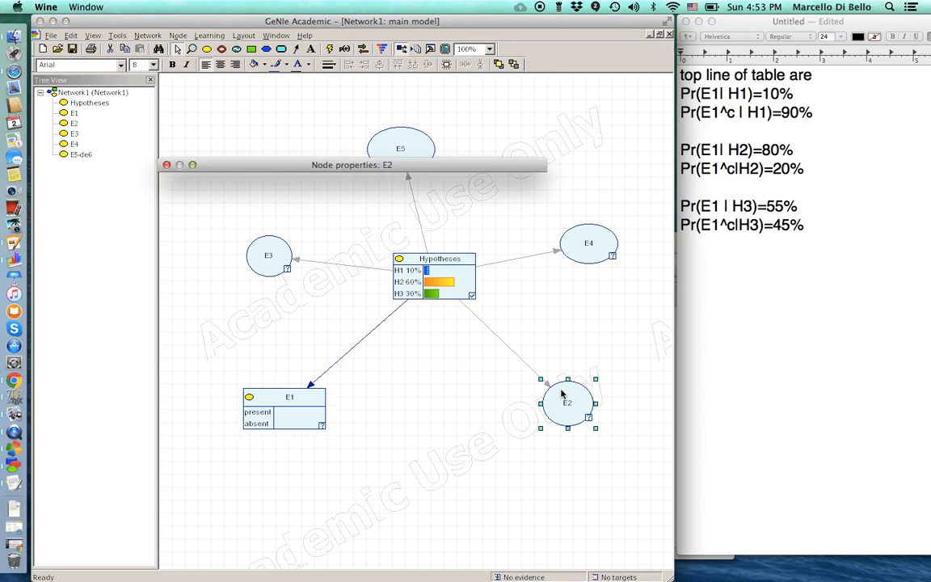
click(216, 184)
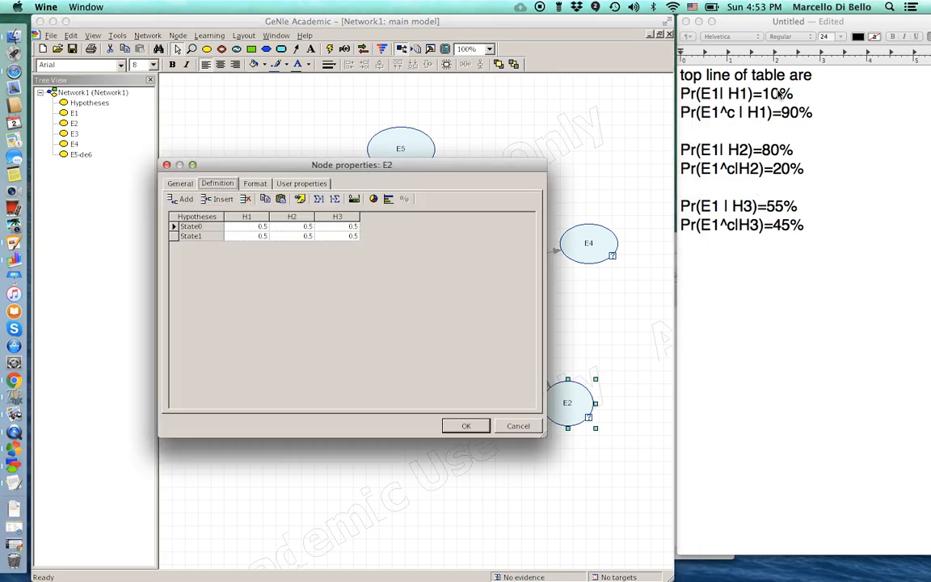
click(703, 87)
double_click(766, 75)
click(766, 75)
triple_click(766, 76)
key(BackSpace)
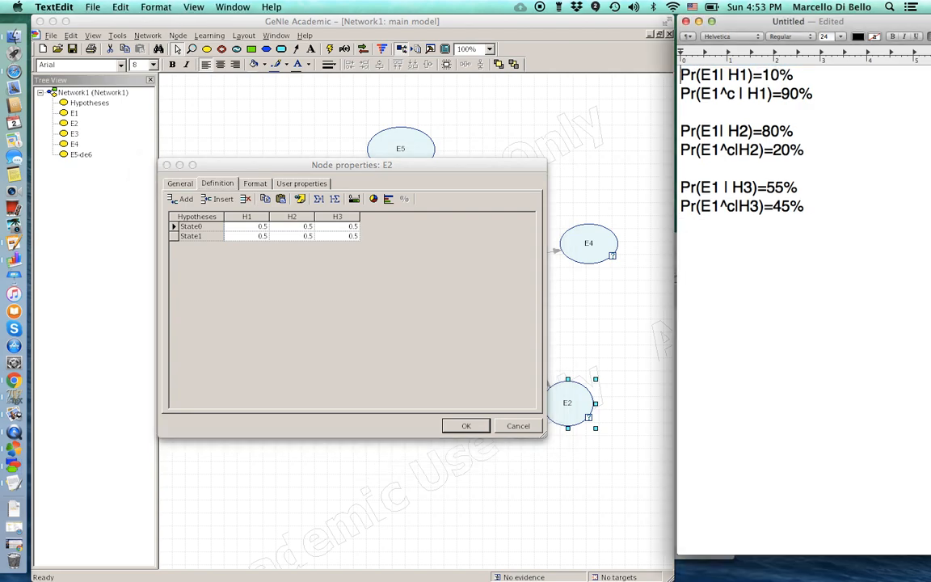
key(Return)
- Clear the six old percentages (10%, 90%, 80%, 20%, 55%, 45%) from the notes
click(799, 90)
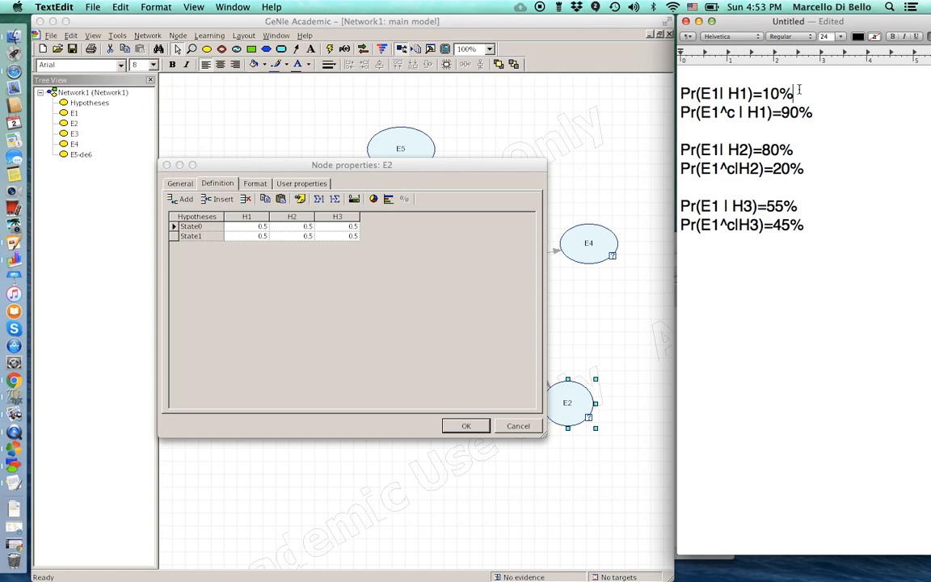
key(BackSpace)
key(BackSpace)
key(BackSpace)
click(818, 113)
key(BackSpace)
key(BackSpace)
key(BackSpace)
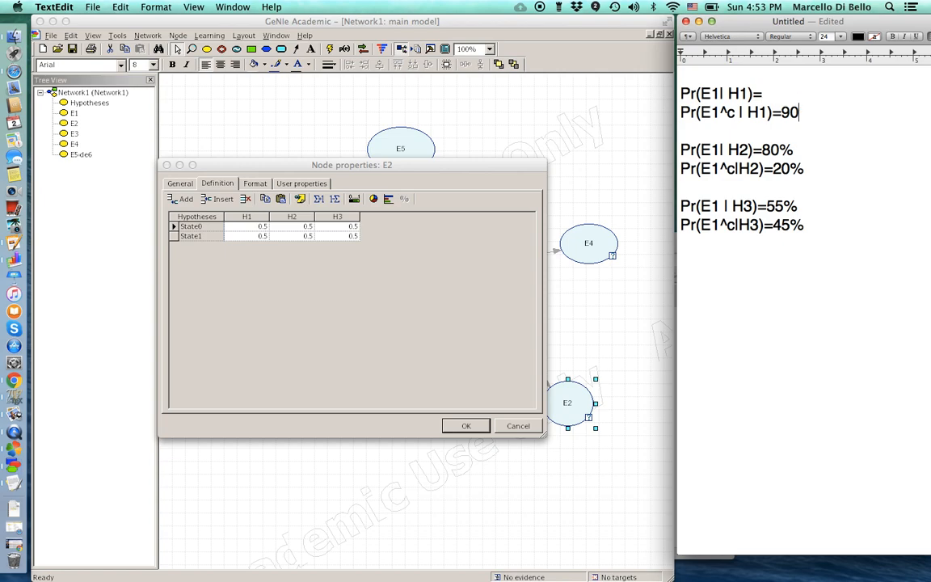
click(799, 148)
key(BackSpace)
key(BackSpace)
key(BackSpace)
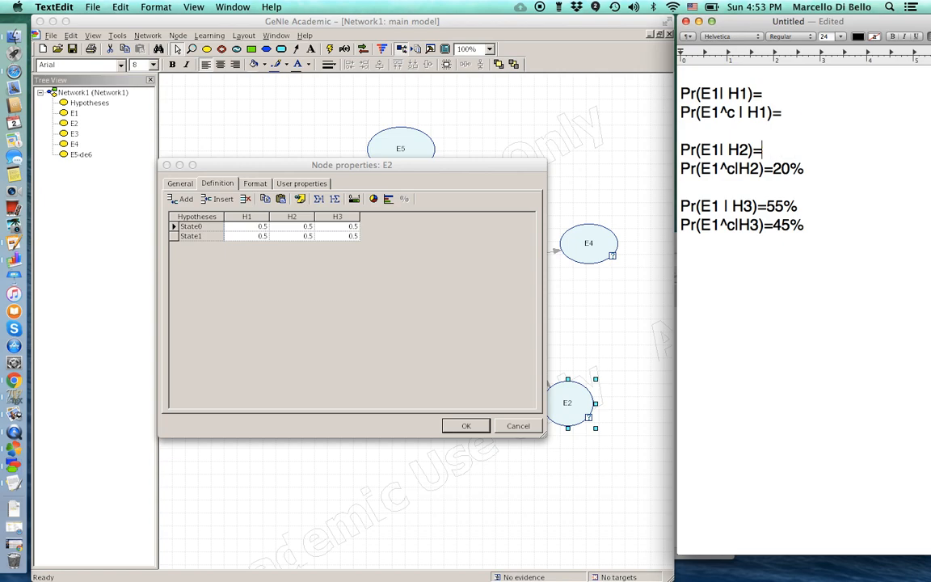
click(809, 171)
key(BackSpace)
key(BackSpace)
key(BackSpace)
click(811, 206)
key(BackSpace)
key(BackSpace)
key(BackSpace)
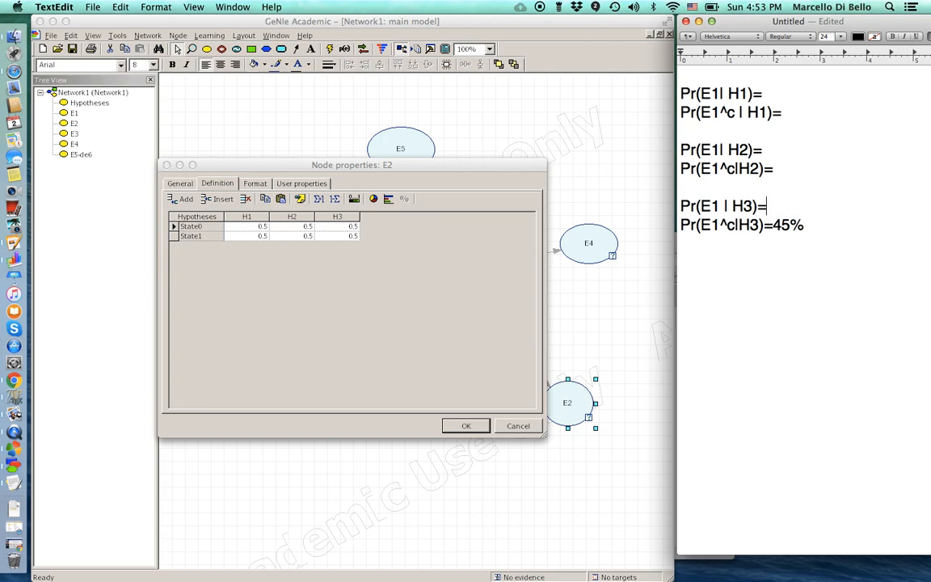
click(835, 227)
key(BackSpace)
key(BackSpace)
key(BackSpace)
- Rename E2's states from State0/State1 to present and absent
click(194, 227)
double_click(194, 226)
text(present)
double_click(200, 236)
text(abse)
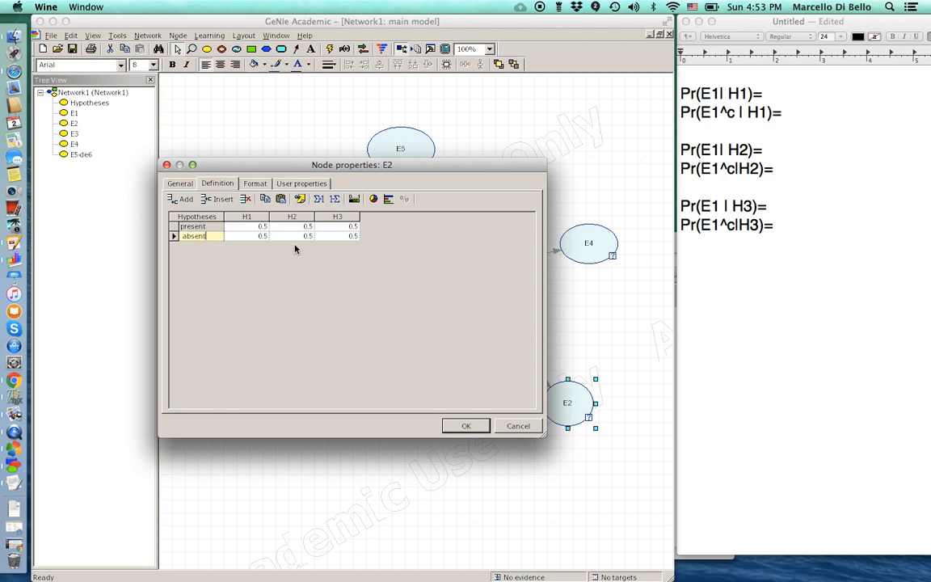
click(257, 227)
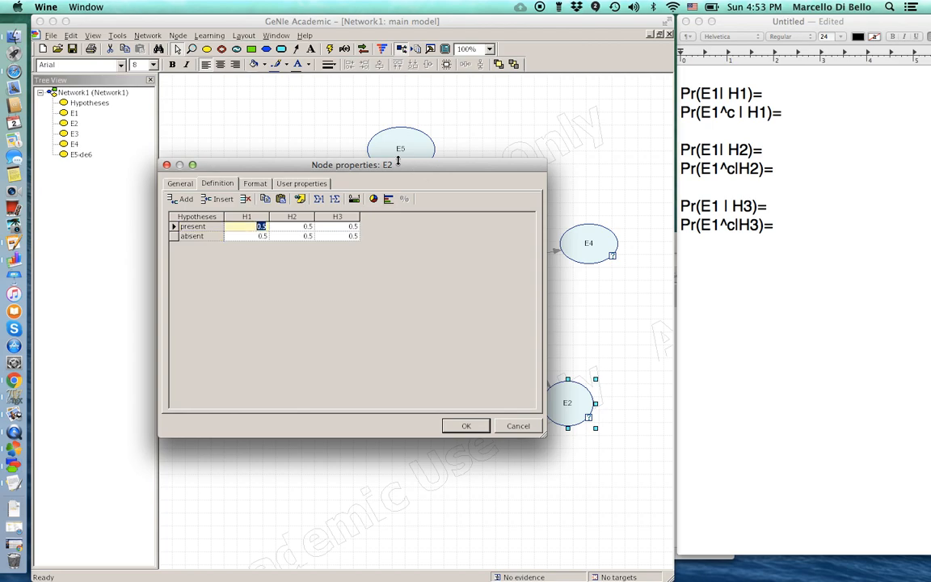
- Change E1 to E2 on every line of the notes
click(721, 94)
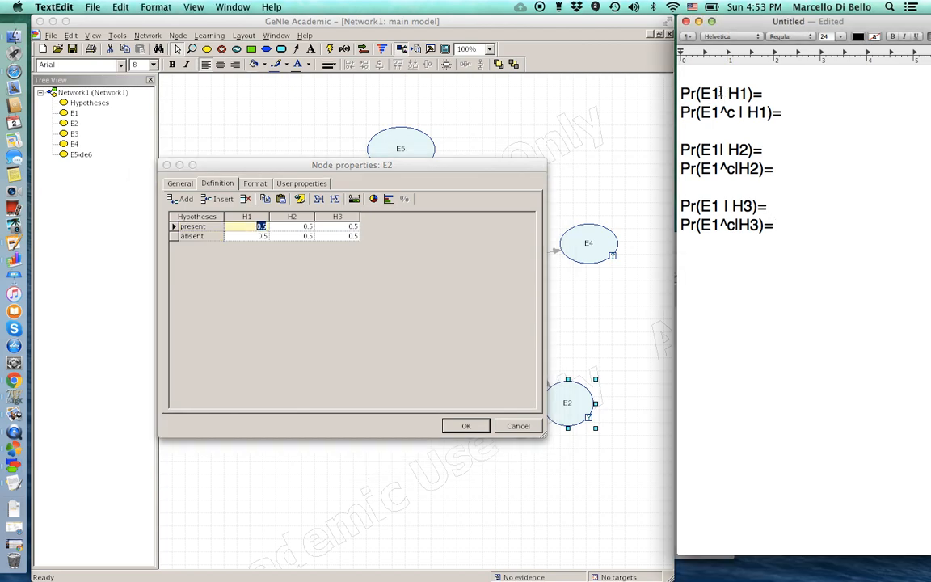
key(BackSpace)
text(2)
key(Down)
key(BackSpace)
text(2)
key(Down)
key(Down)
key(BackSpace)
text(2)
key(Down)
key(BackSpace)
text(2)
key(Down)
key(Down)
key(Down)
key(Up)
key(BackSpace)
text(2)
key(Down)
key(BackSpace)
text(2)
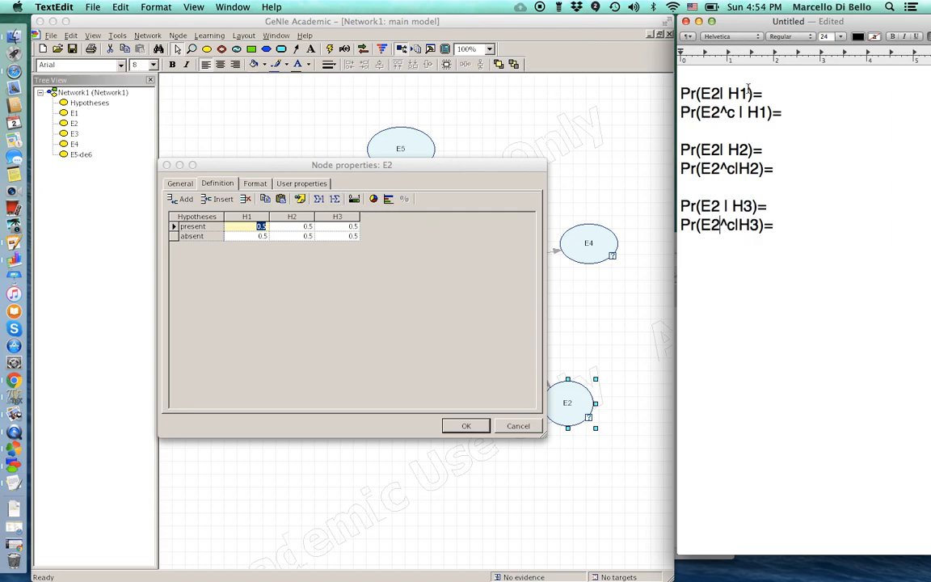
text(0.75)
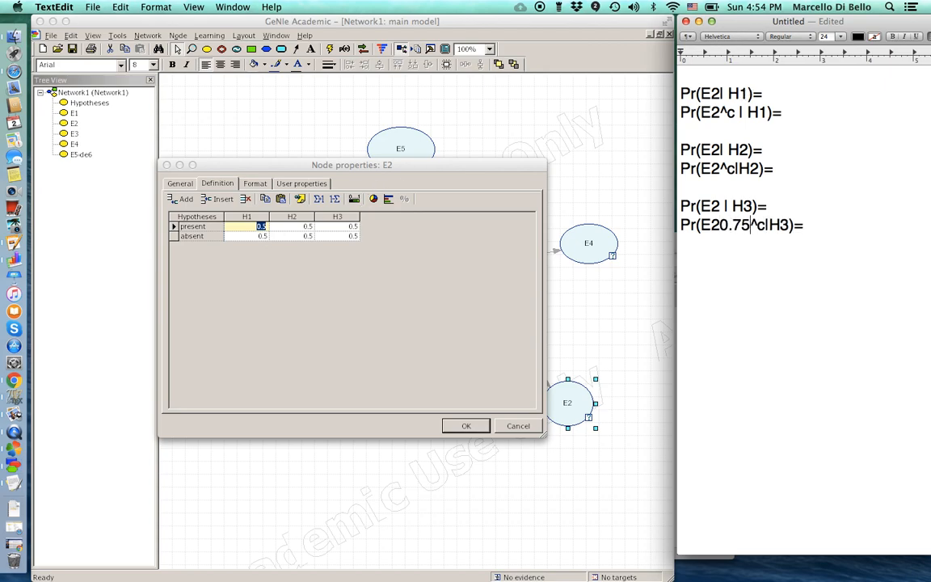
click(262, 229)
- Set E2's H1 present probability to 0.75 and note 75% and 25%
key(BackSpace)
text(0.75)
key(Return)
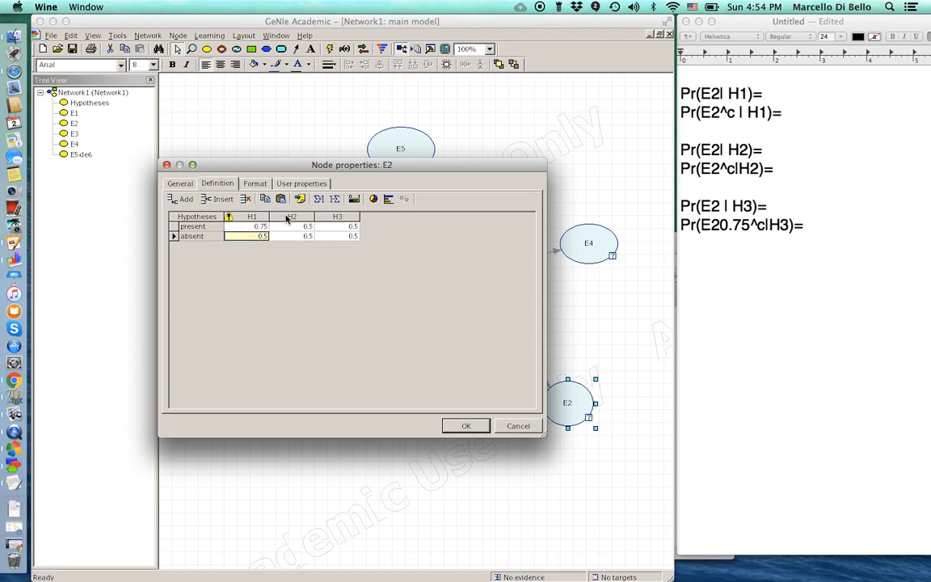
click(774, 97)
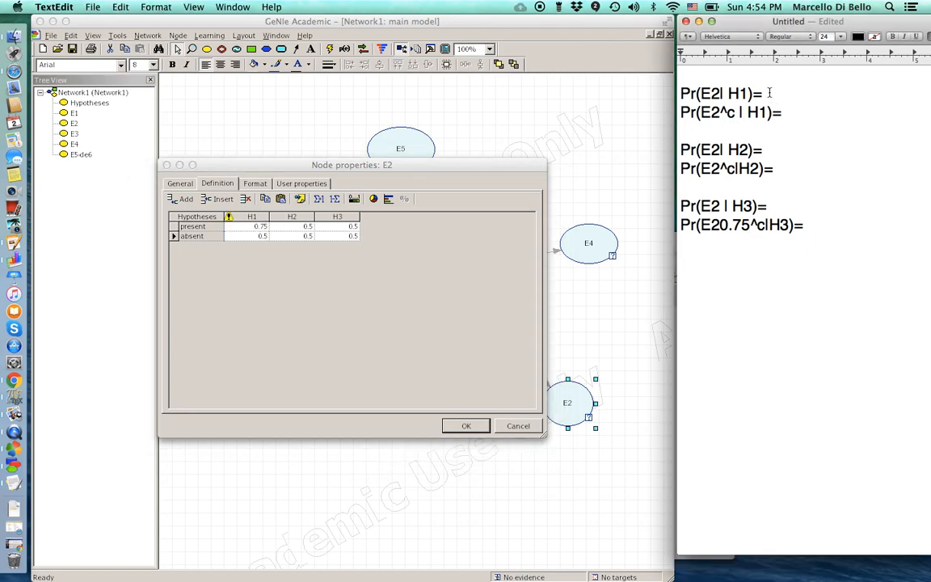
text(75%)
text(25%)
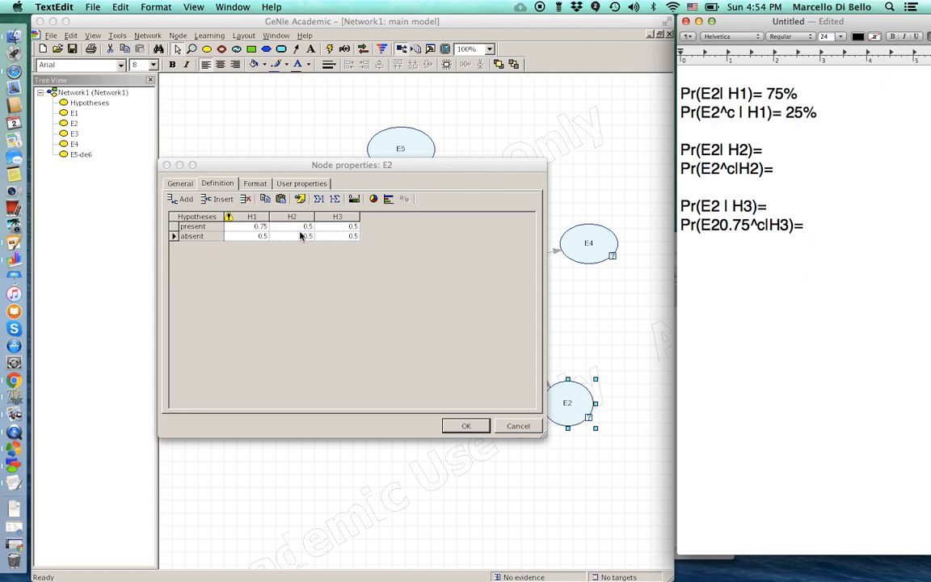
- Set E2's H1 absent probability to 0.25
double_click(262, 235)
key(BackSpace)
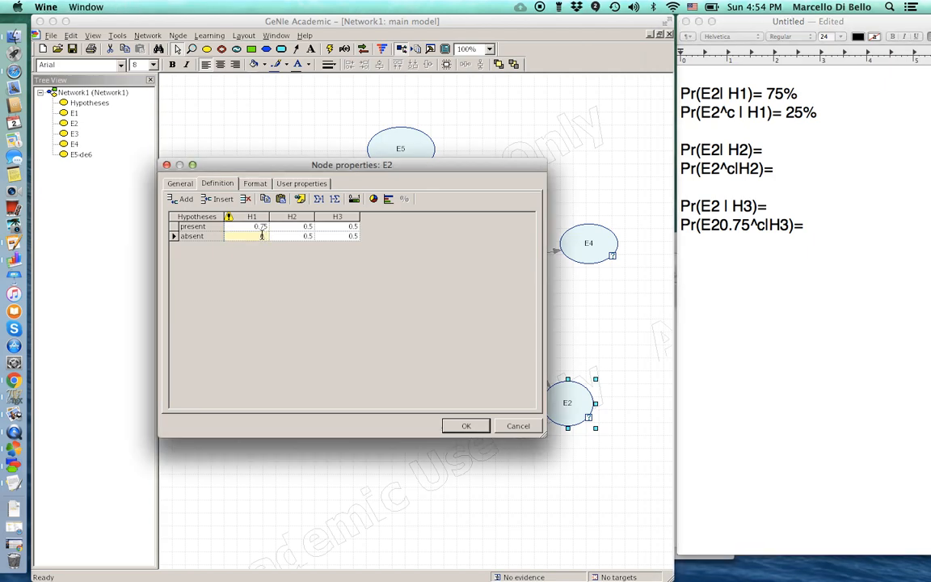
text(0.25)
key(Tab)
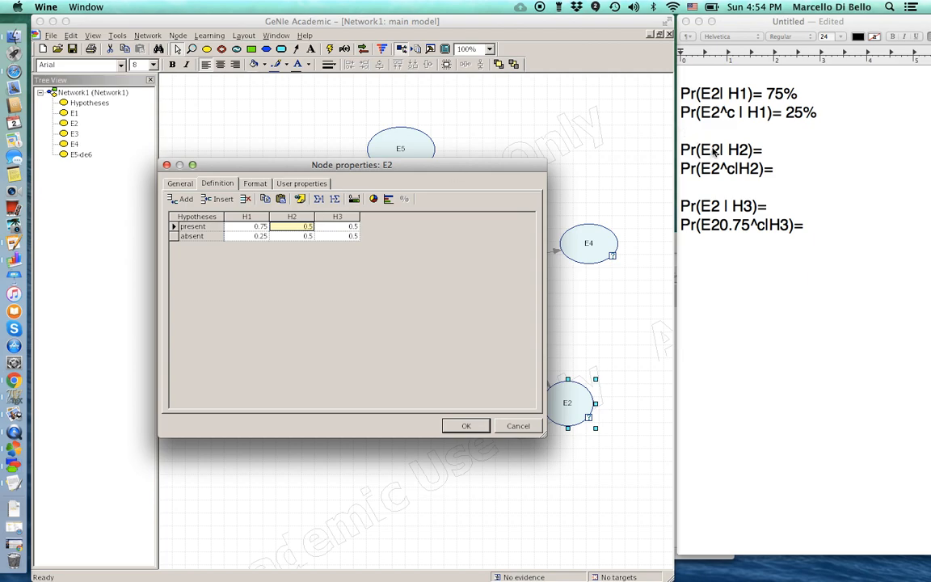
- Note 8% and 92% for H2 and set E2's H2 column to 0.08 present, 0.92 absent
click(771, 154)
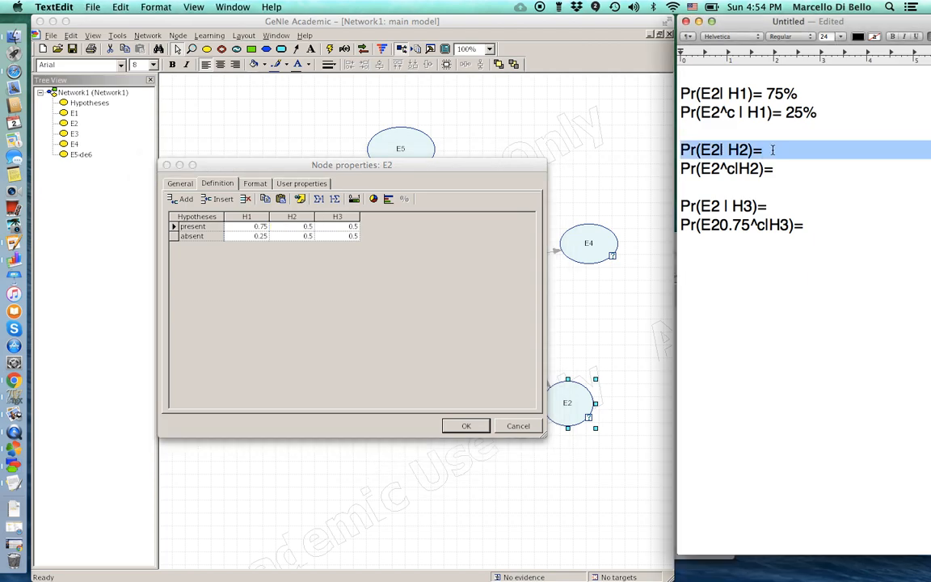
text(8%)
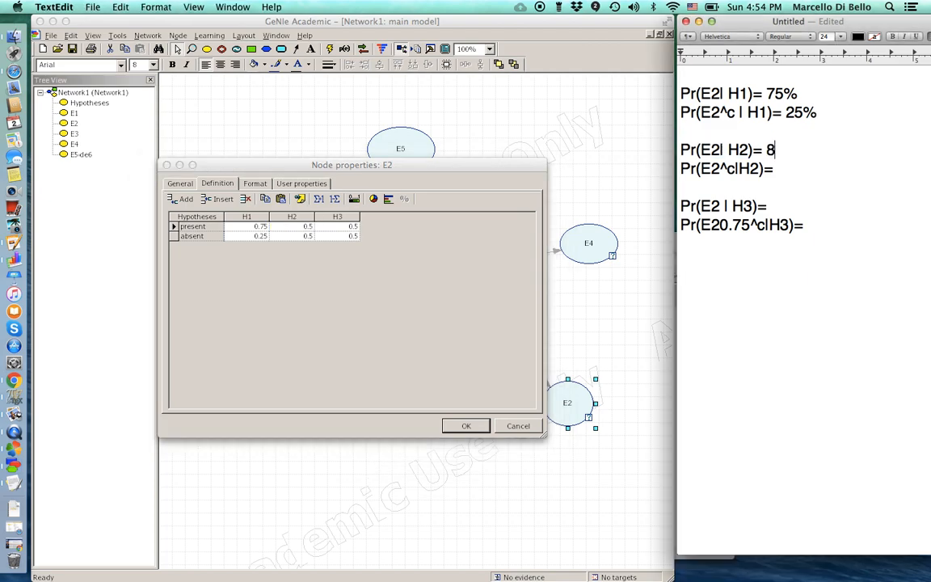
click(775, 169)
text(92%)
double_click(299, 226)
text(0.08)
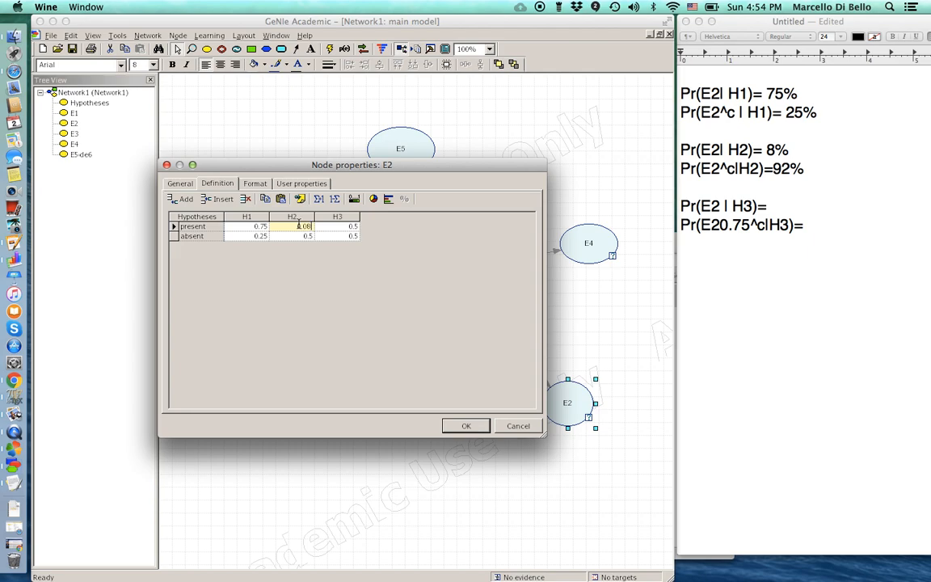
double_click(305, 236)
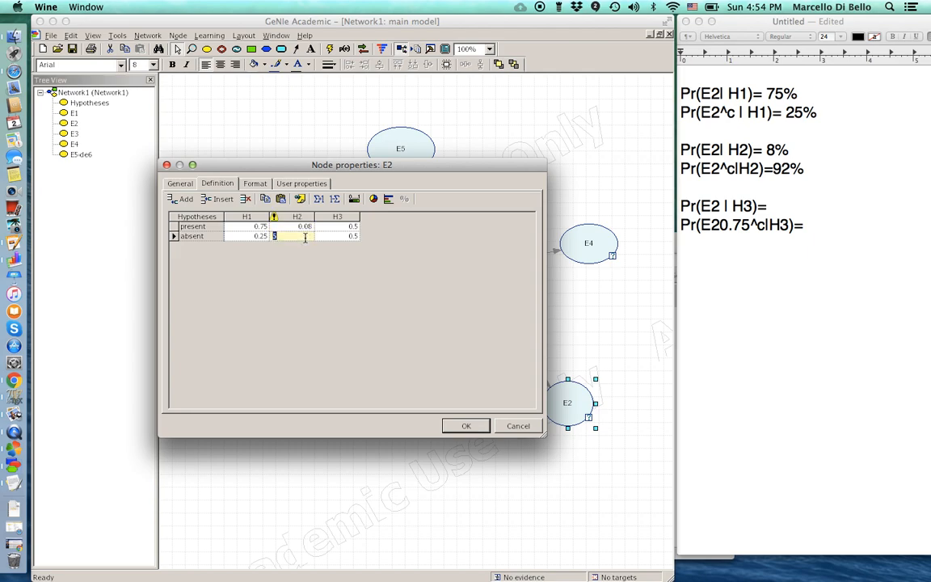
text(0.92)
key(Return)
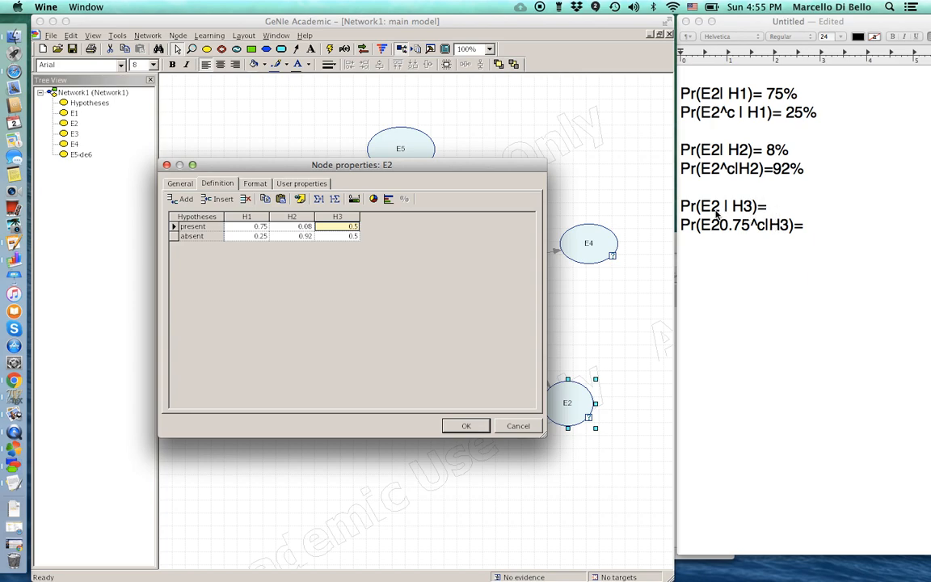
- Clean up the H3 note lines so they read 99% and 1%
click(772, 208)
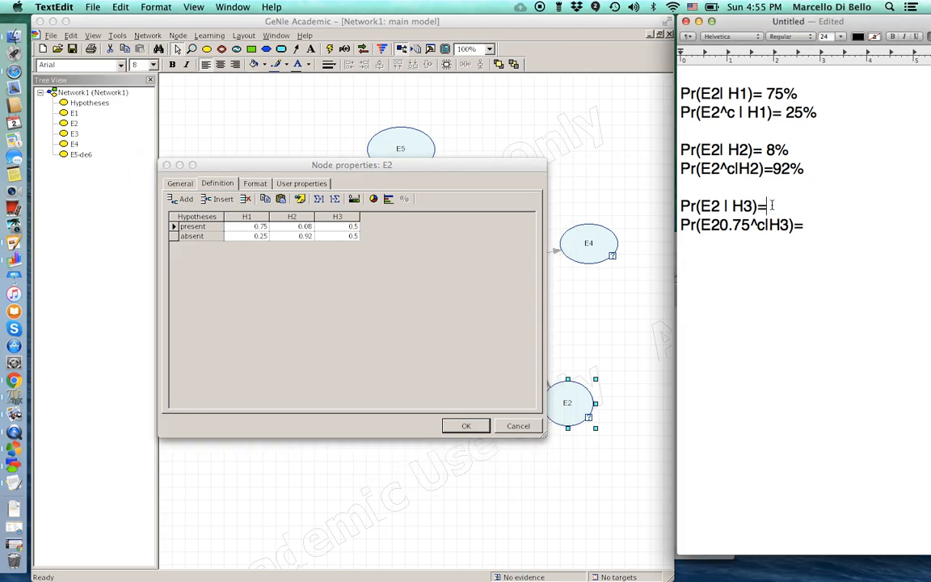
text(99%)
click(733, 226)
key(BackSpace)
key(BackSpace)
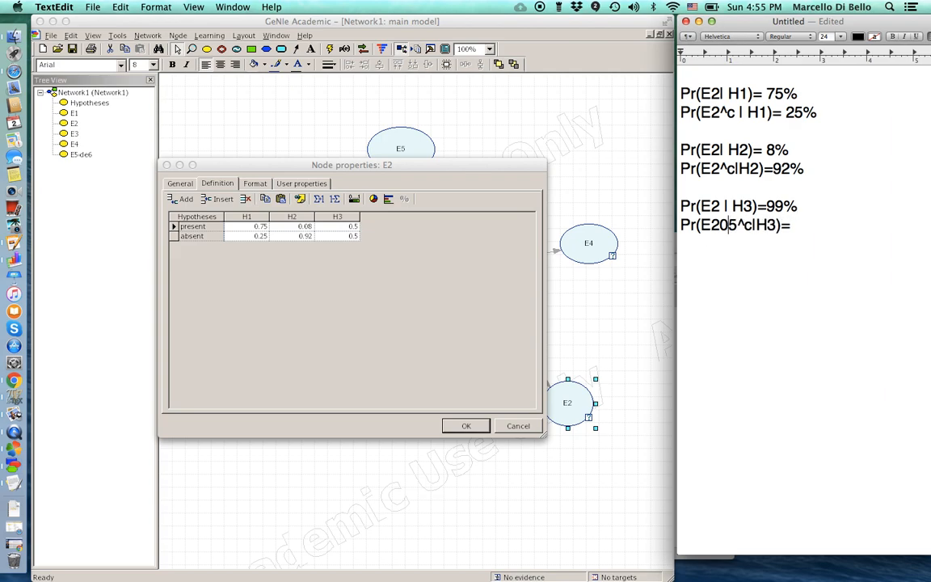
key(BackSpace)
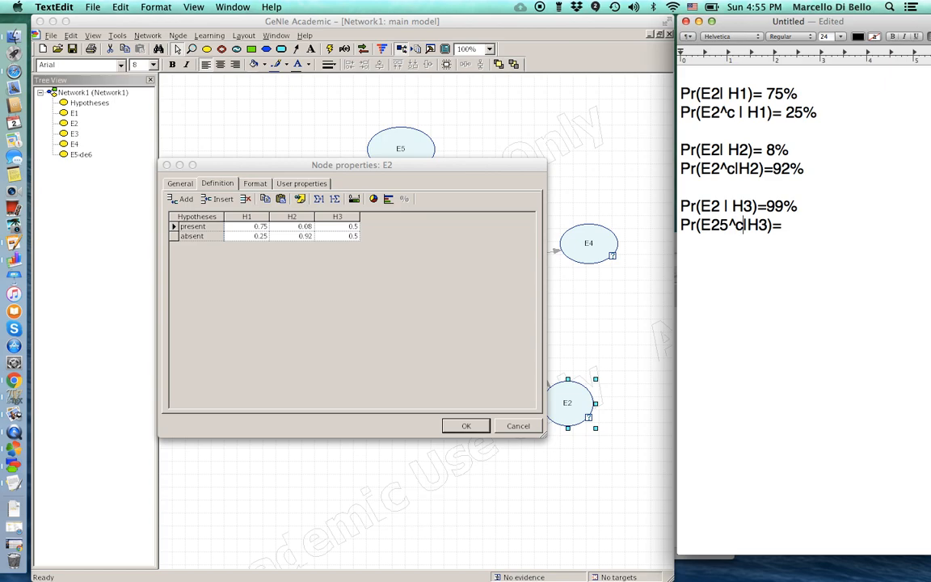
click(728, 225)
key(BackSpace)
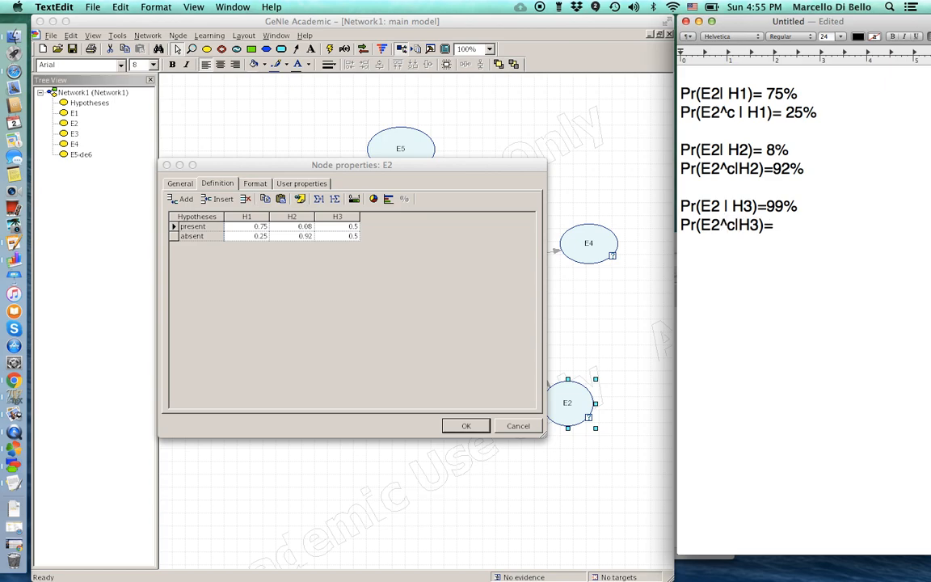
key(Right)
key(Right)
key(Right)
key(Right)
key(Right)
key(Right)
text(1%)
- Enter 0.99 present and 0.01 absent under H3 and accept E2's table
double_click(342, 226)
key(BackSpace)
text(.99)
double_click(345, 235)
key(BackSpace)
text(0.01)
key(Up)
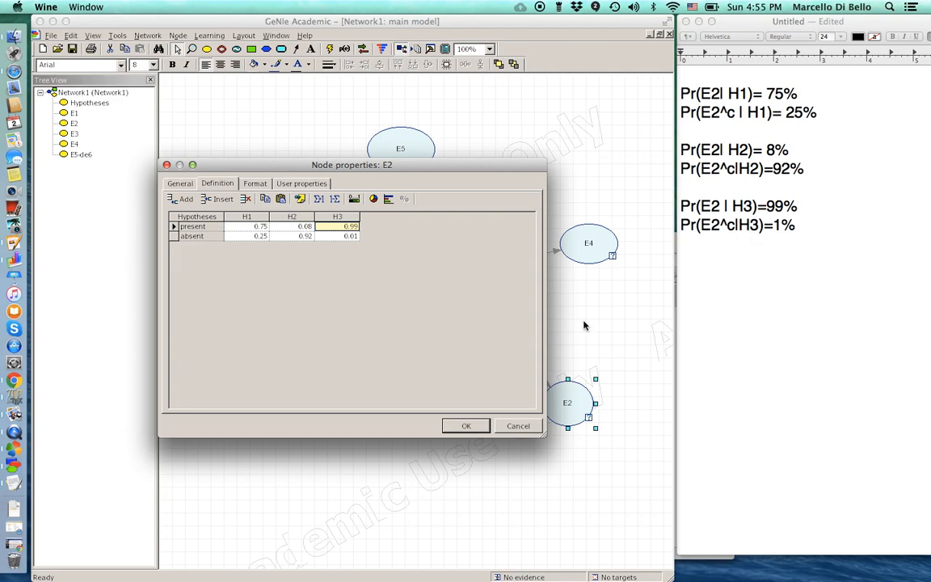
click(457, 428)
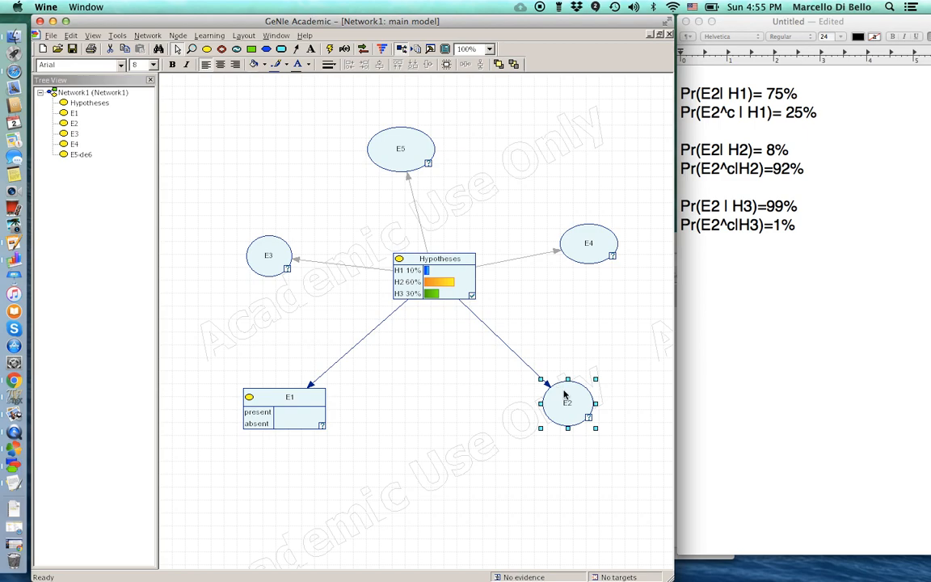
- Display node E2 as a bar chart via Node > View as > Bar Chart
click(177, 35)
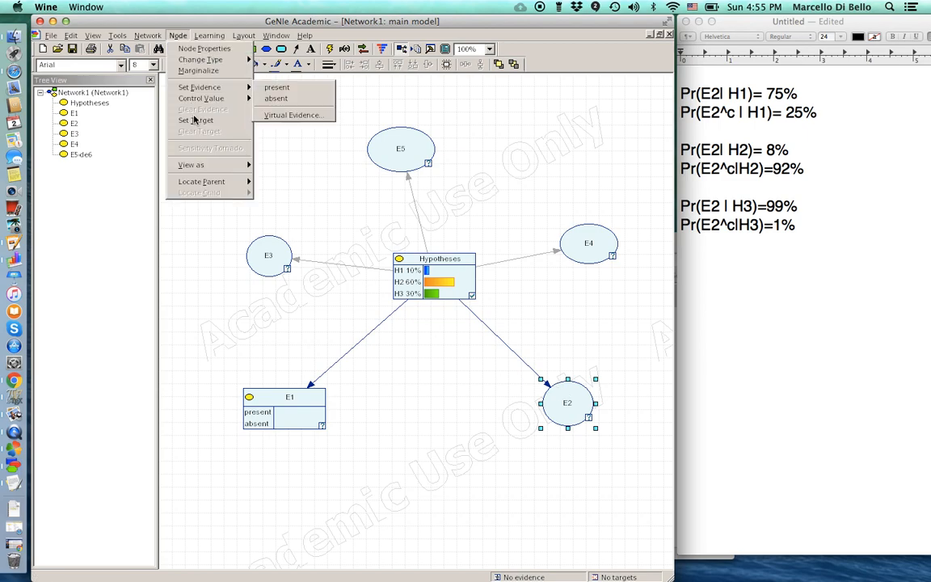
mouse_move(204, 183)
mouse_move(193, 165)
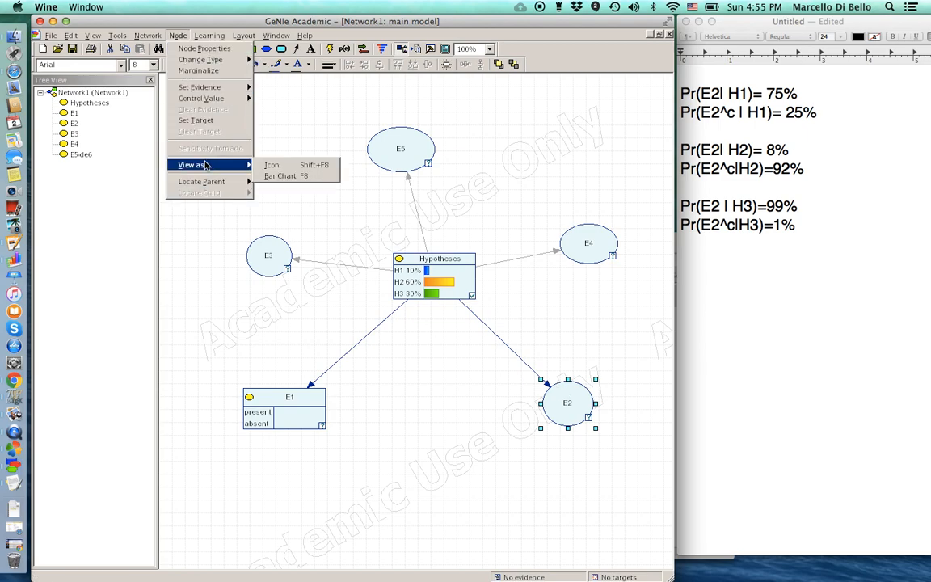
click(278, 177)
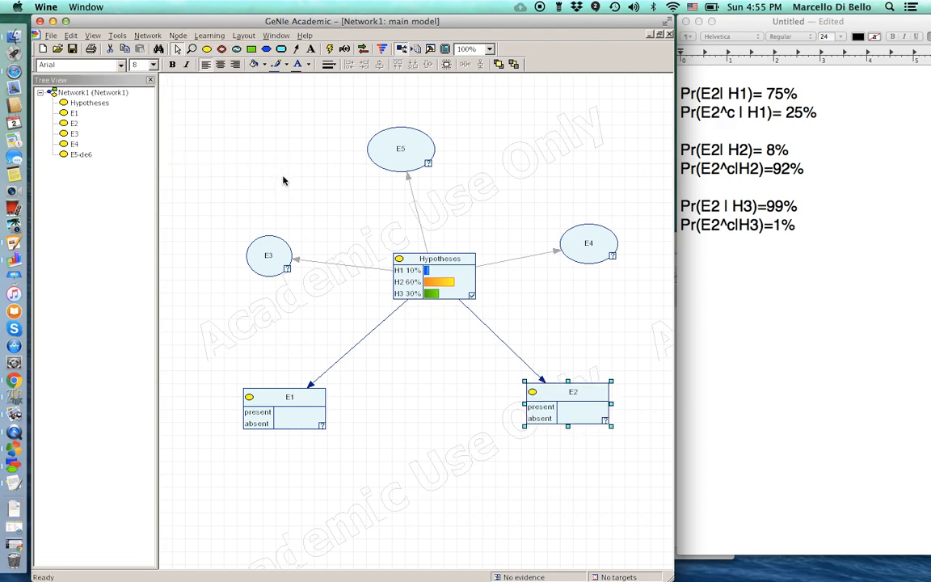
- Recheck E2's probability table, close it, and widen the network window
double_click(565, 394)
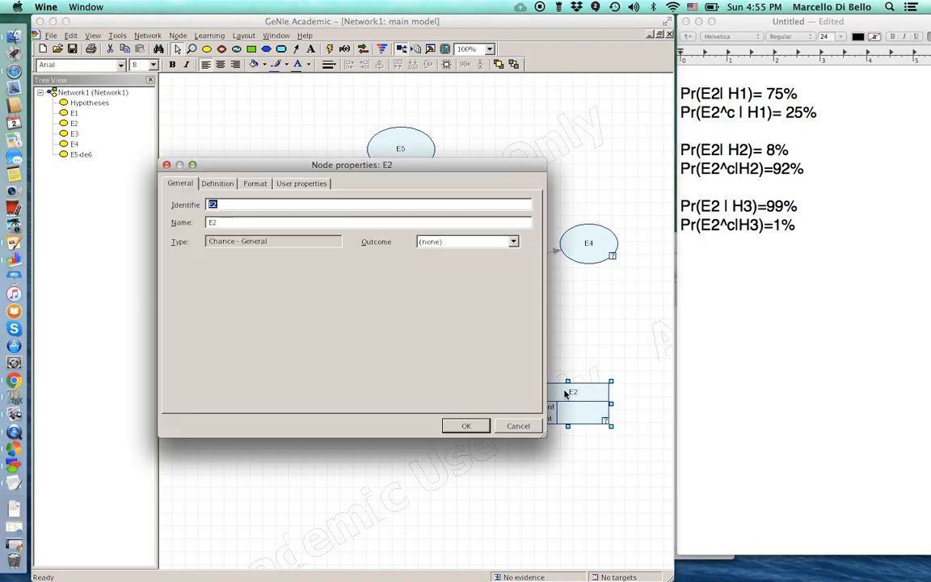
click(218, 185)
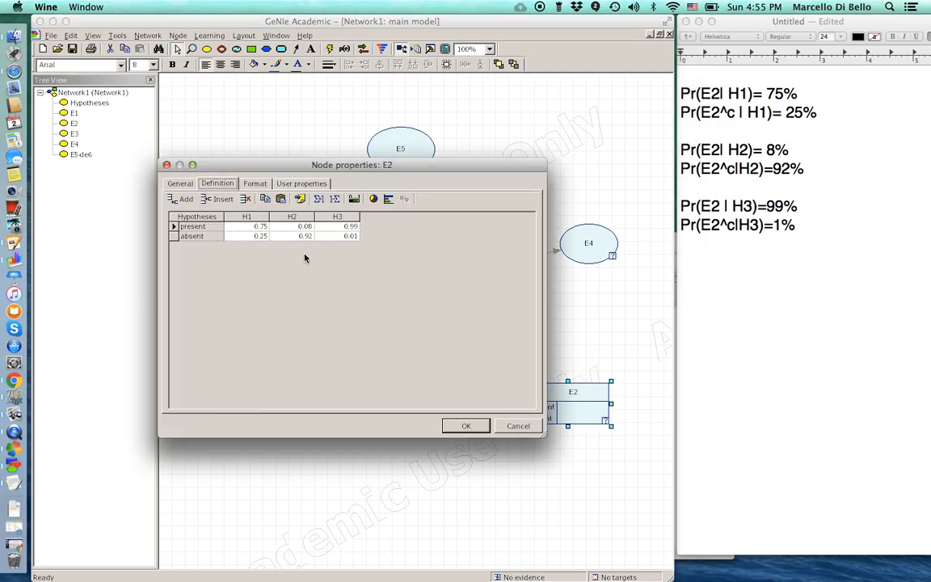
click(474, 426)
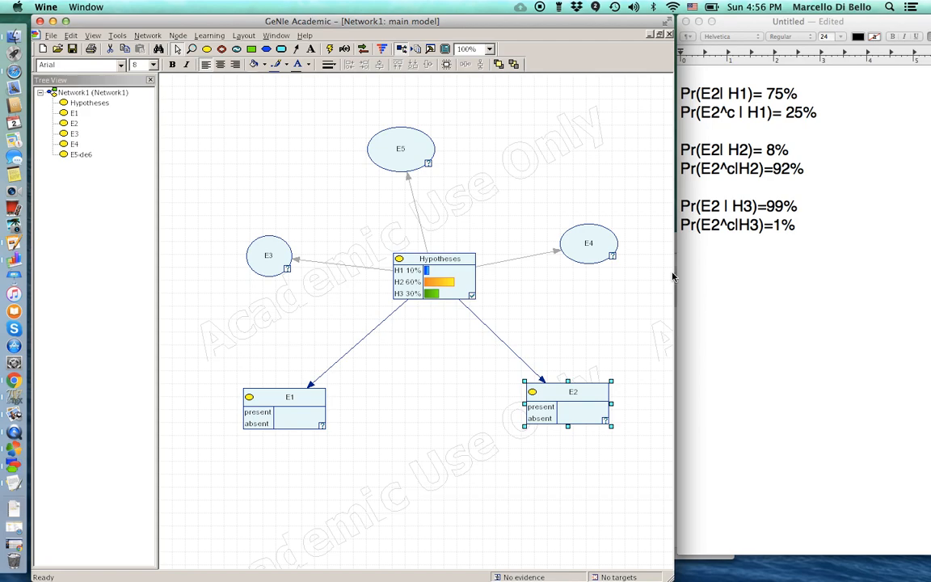
drag(673, 275, 837, 280)
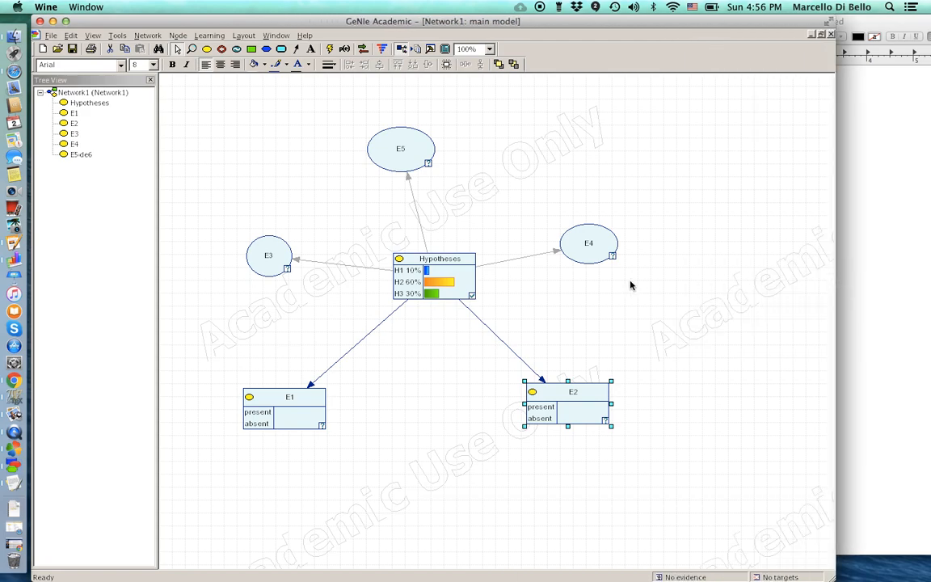
- Rename E4's two states to present and absent in its definition table
double_click(581, 256)
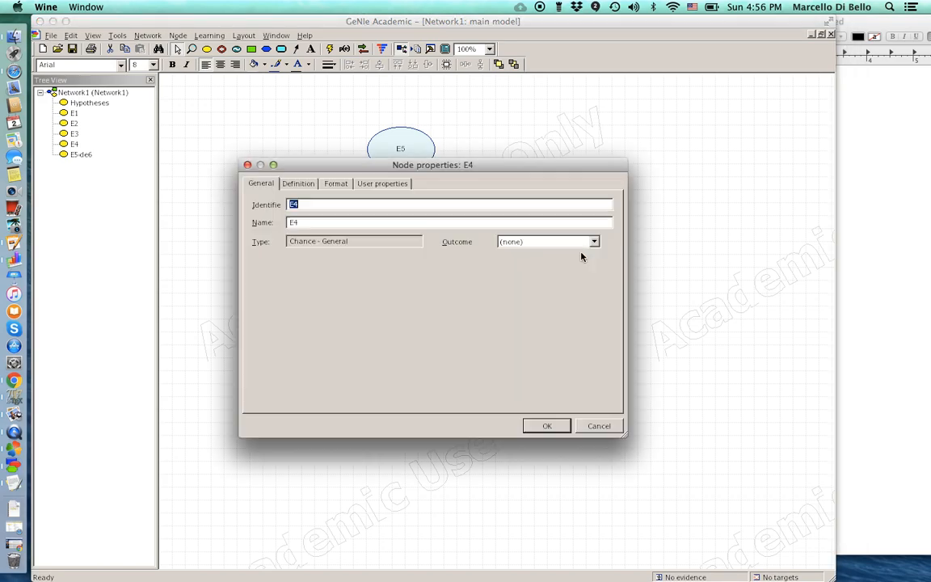
click(299, 183)
double_click(287, 227)
text(p)
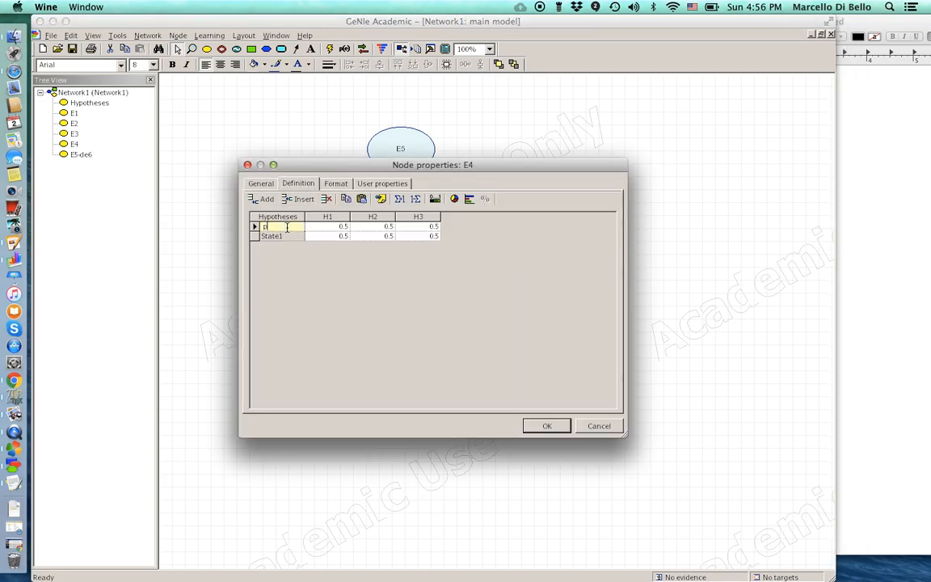
text(resent)
double_click(278, 235)
text(absent)
- Enter E4's H1 and H2 probabilities: present 0.9 and 0.4, absent 0.1 and 0.6
double_click(337, 227)
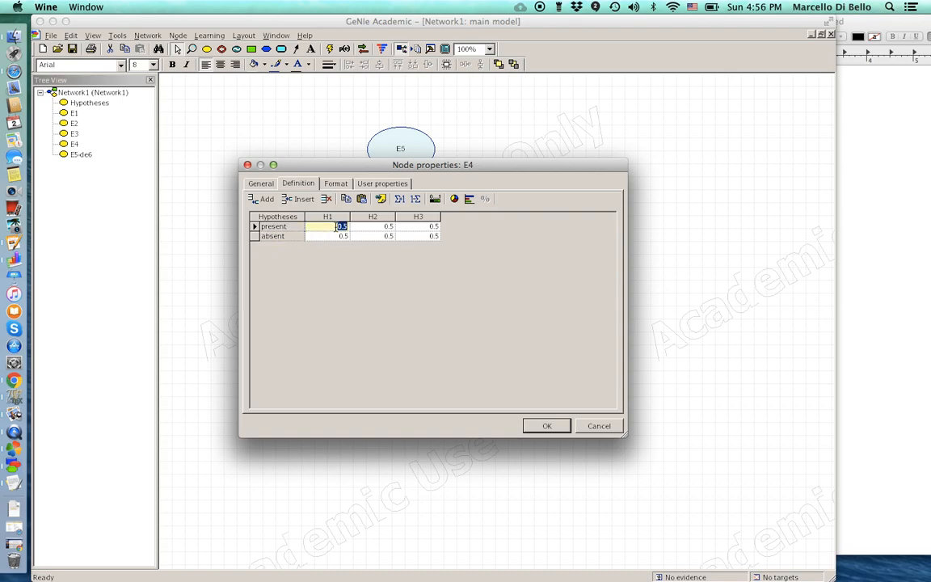
text(0.9)
double_click(339, 236)
text(0.1)
double_click(372, 226)
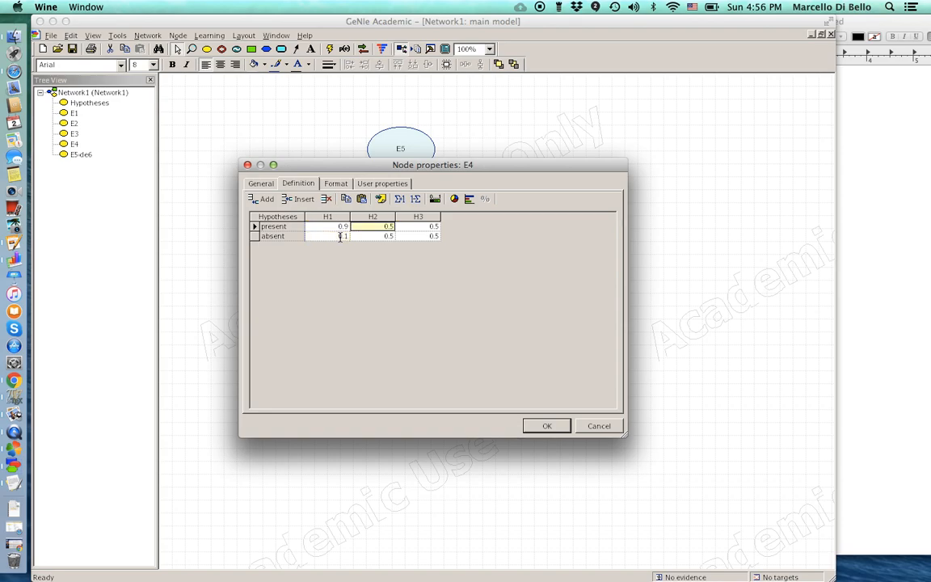
text(0.4)
double_click(378, 235)
text(0)
- Set E4's H3 column to present 0.83 and absent 0.17, then apply the table
double_click(422, 226)
text(0.82)
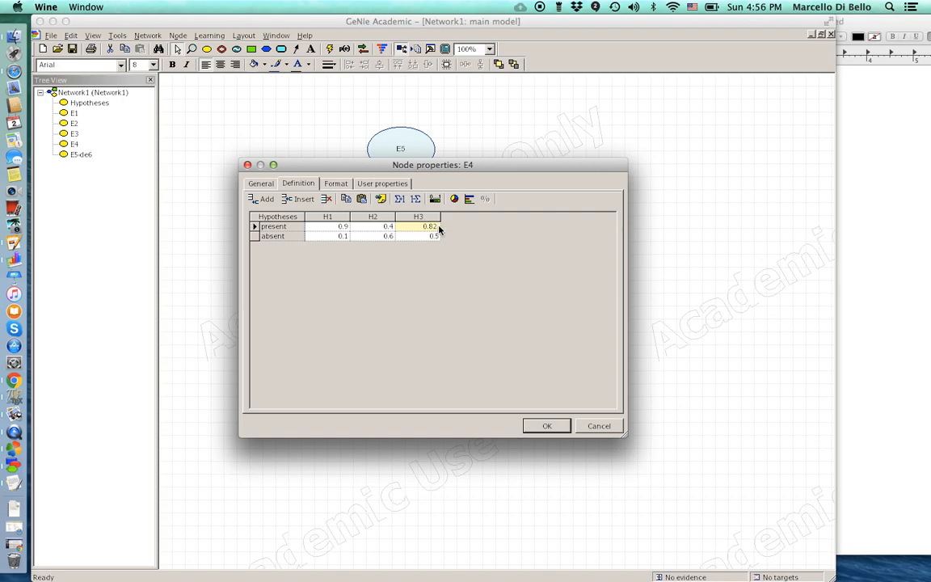
key(BackSpace)
text(3)
double_click(432, 238)
text(0)
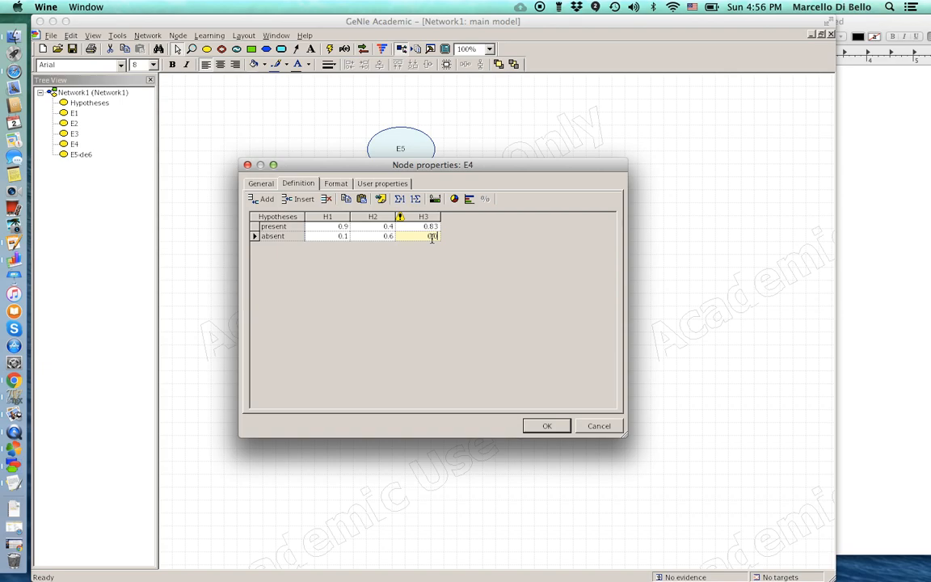
text(.17)
key(Up)
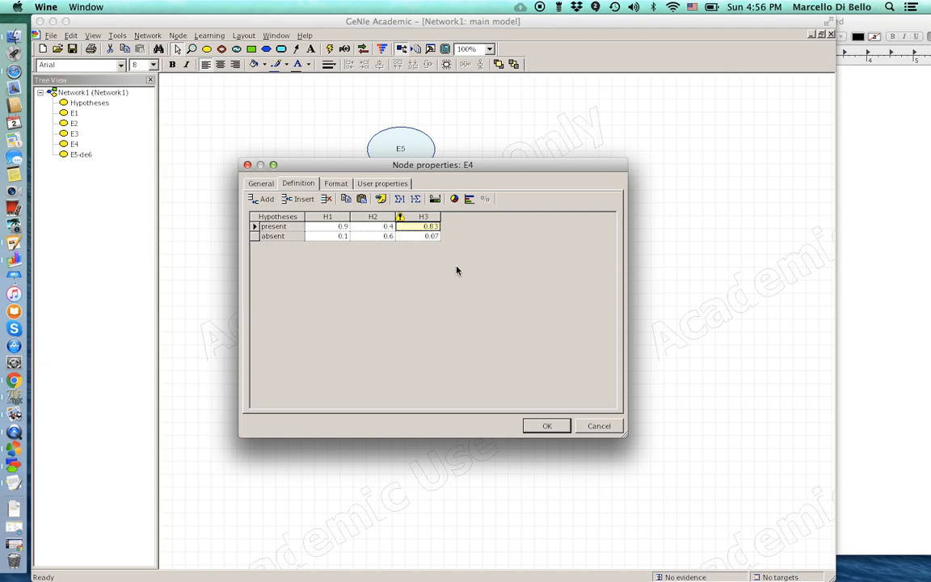
double_click(434, 235)
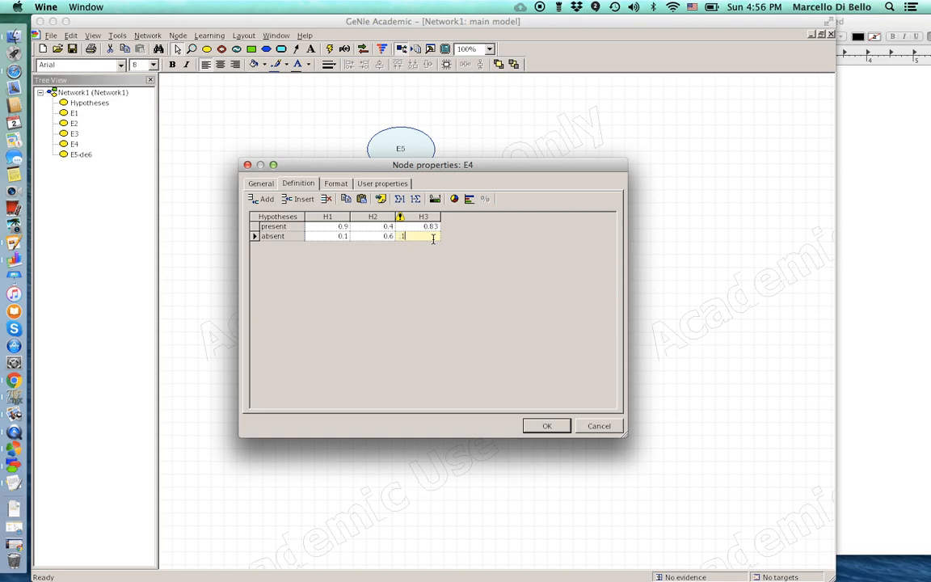
key(Up)
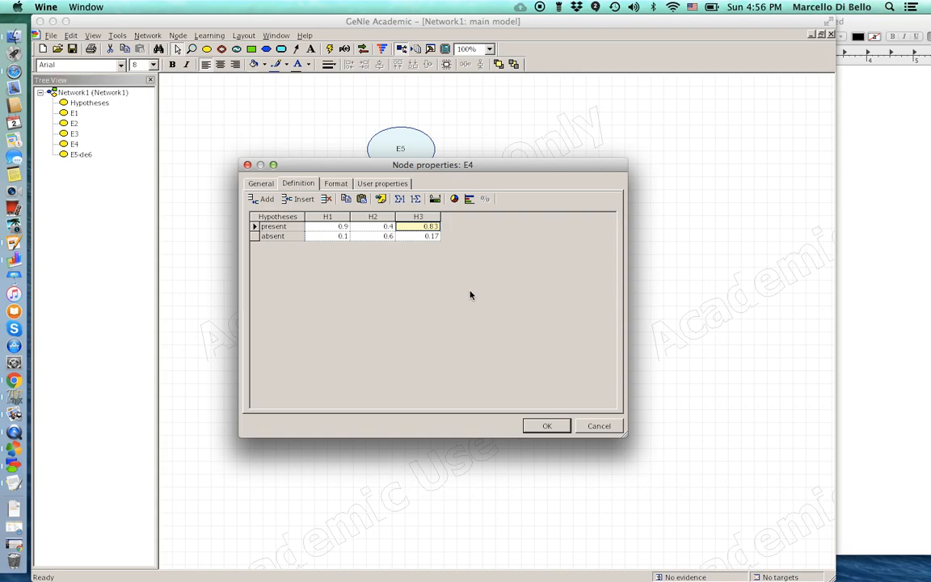
click(546, 426)
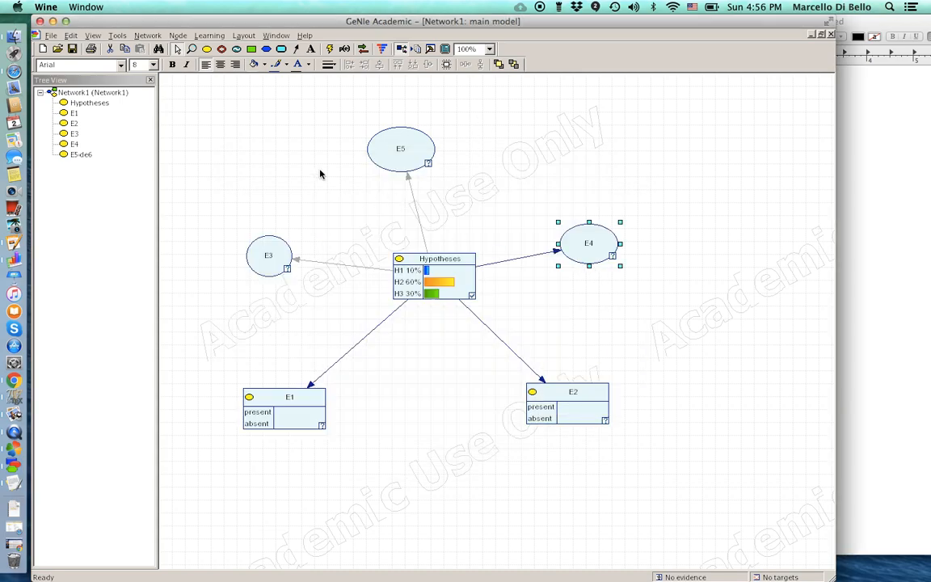
- Display E4 as a bar chart node
click(177, 35)
mouse_move(210, 165)
click(265, 176)
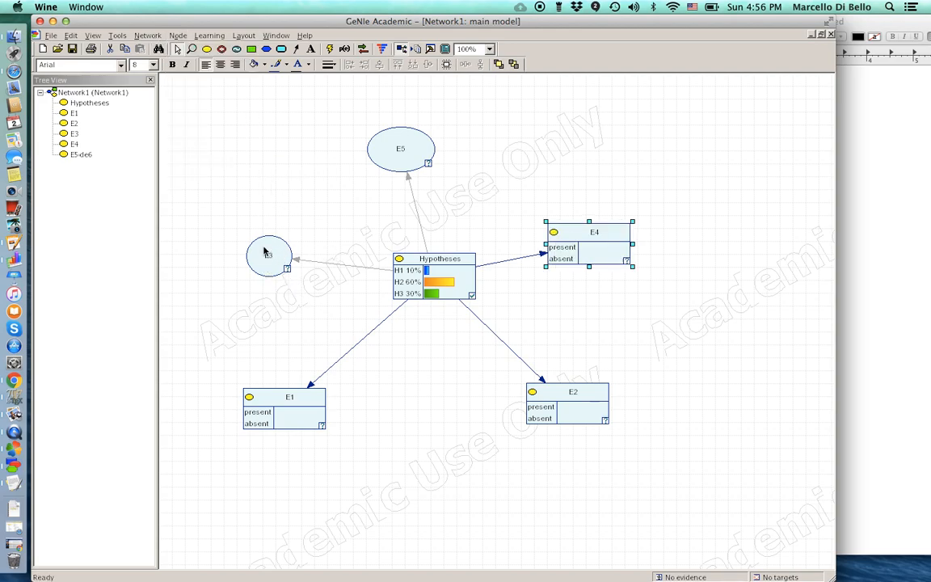
- Rename E3's two states to present and absent in its definition table
double_click(267, 256)
click(298, 183)
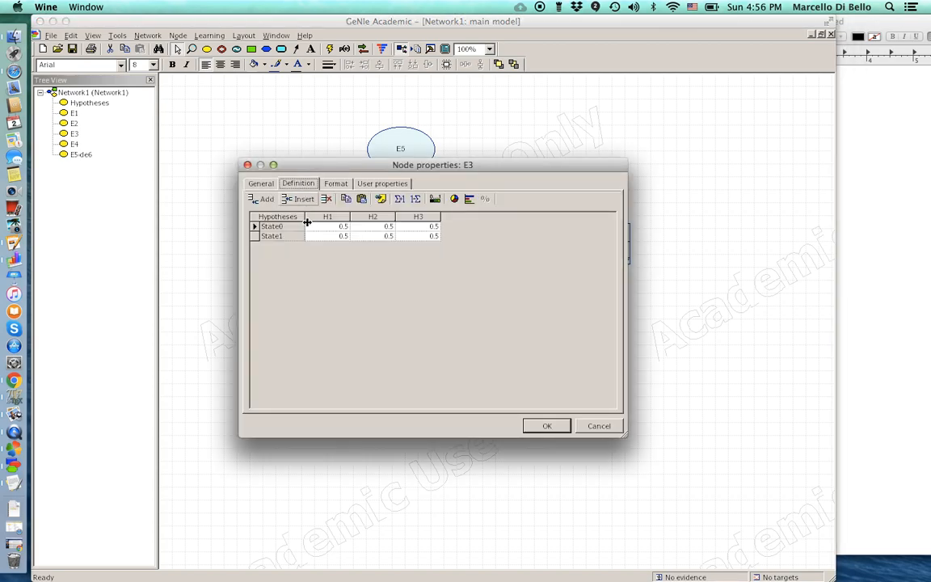
double_click(275, 227)
text(Ptesent)
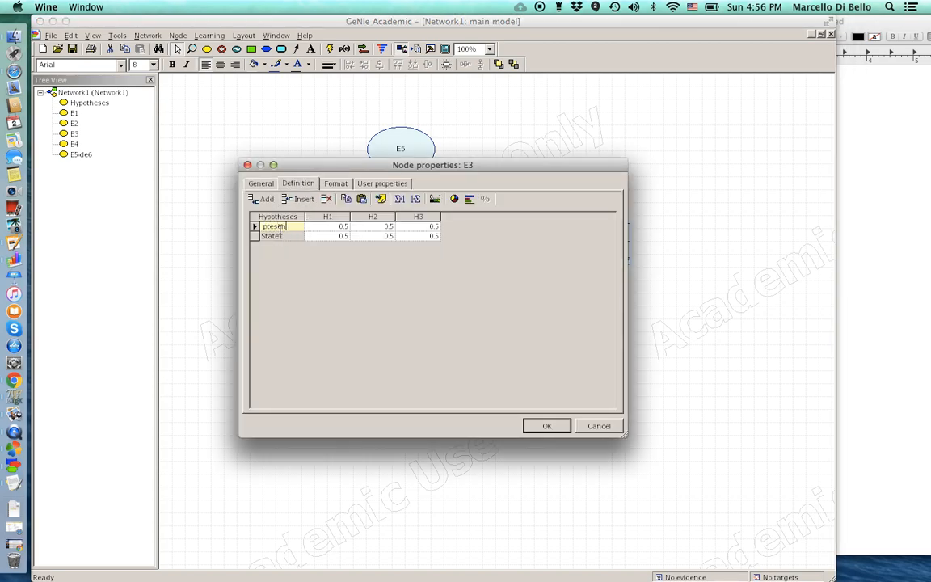
double_click(277, 235)
text(absent)
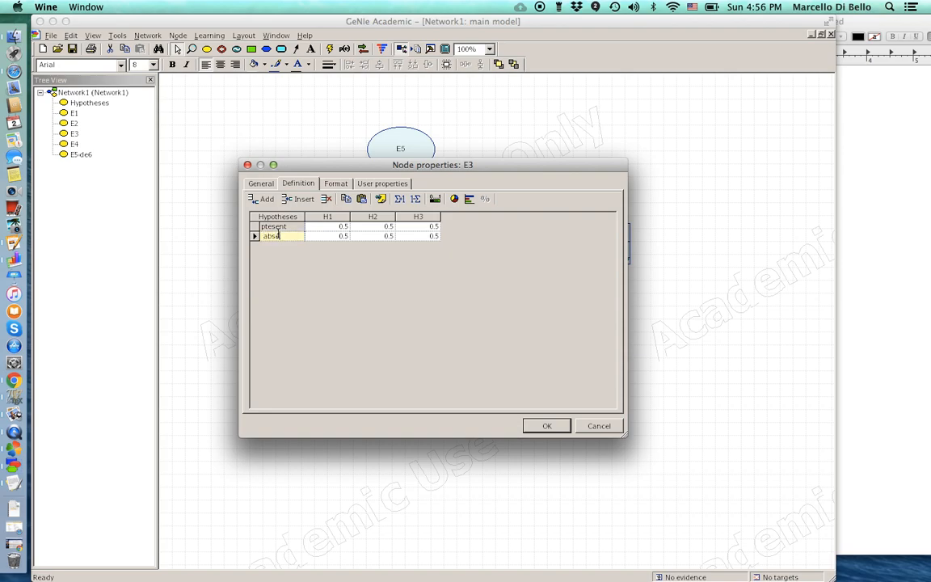
- Enter E3's H1 and H2 probabilities: present 0.7 and 0.1, absent 0.3 and 0.9
double_click(328, 228)
text(0.7)
double_click(337, 235)
text(0)
double_click(381, 228)
text(0.1)
double_click(383, 235)
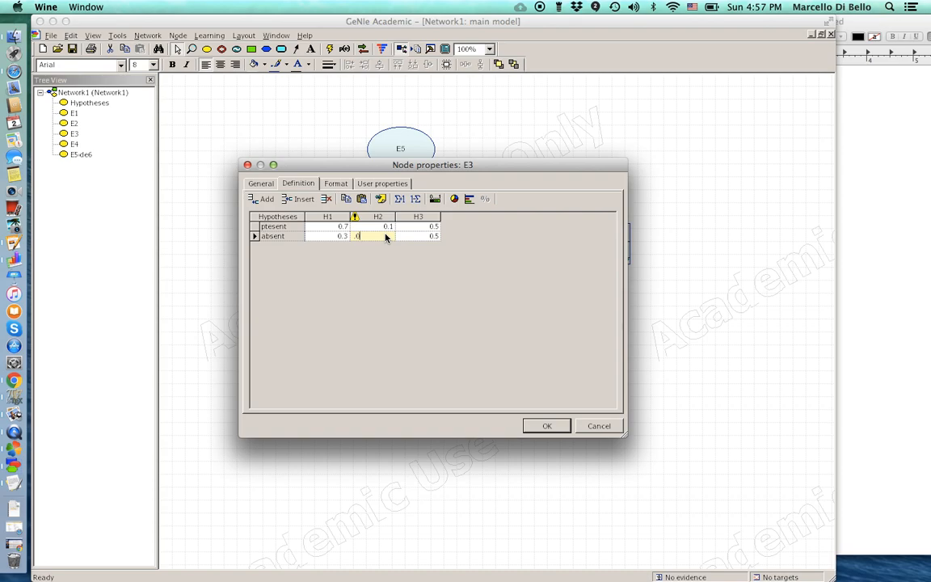
key(BackSpace)
text(.9)
- Set E3's H3 column to present 0.3 and absent 0.7, fix the 'present' spelling, and apply
double_click(426, 227)
text(0.3)
double_click(421, 236)
text(0.7)
click(269, 227)
click(270, 228)
click(270, 226)
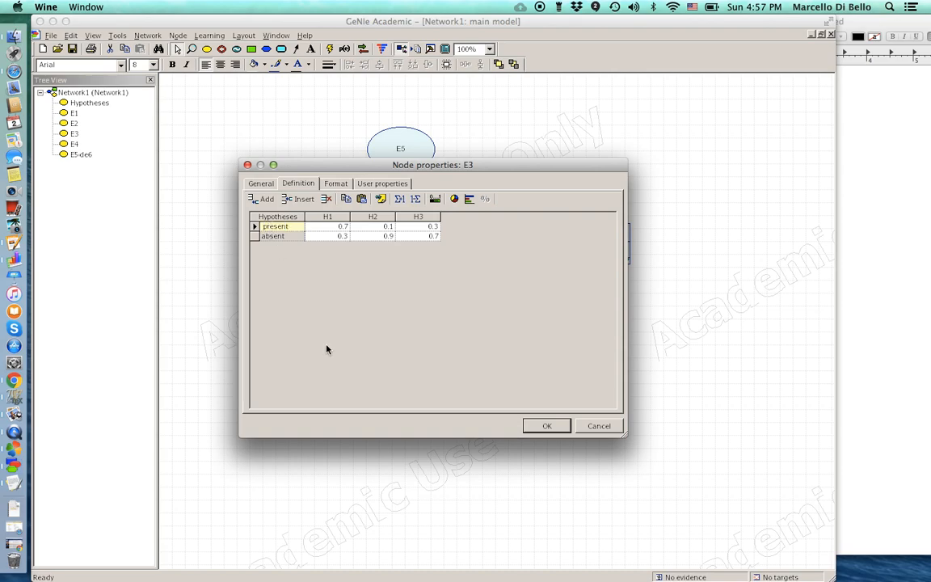
click(546, 426)
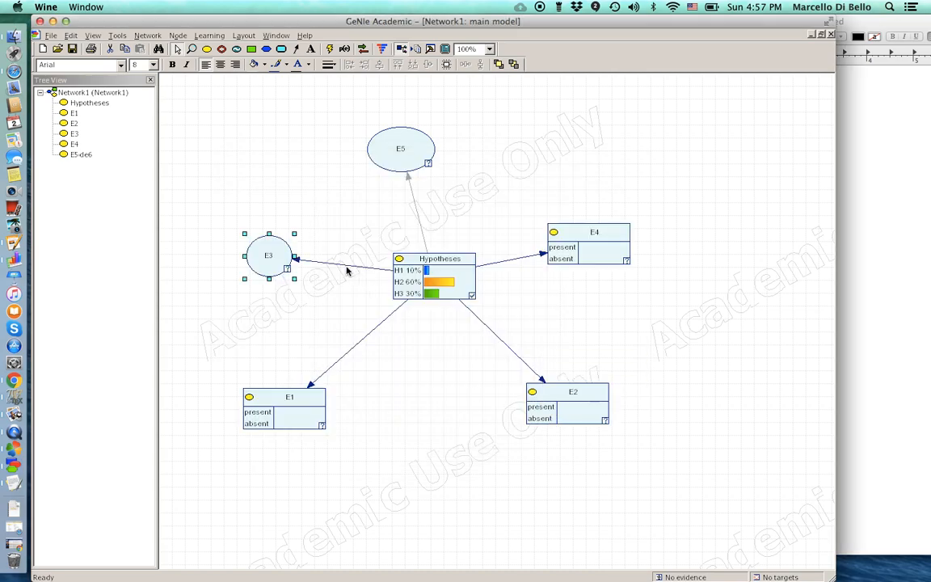
click(176, 36)
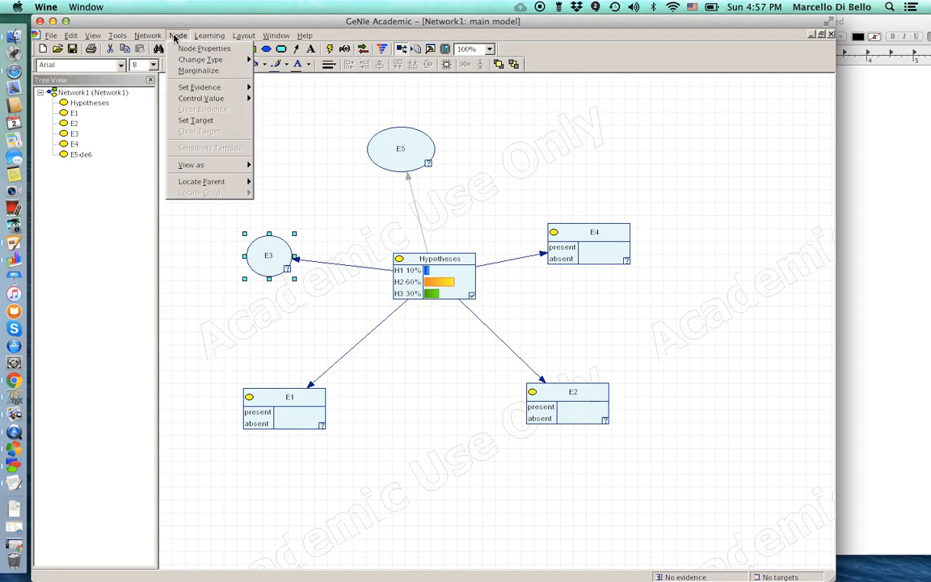
- Show E3 as a bar chart, then rename E5's states to present and absent
mouse_move(202, 165)
click(281, 176)
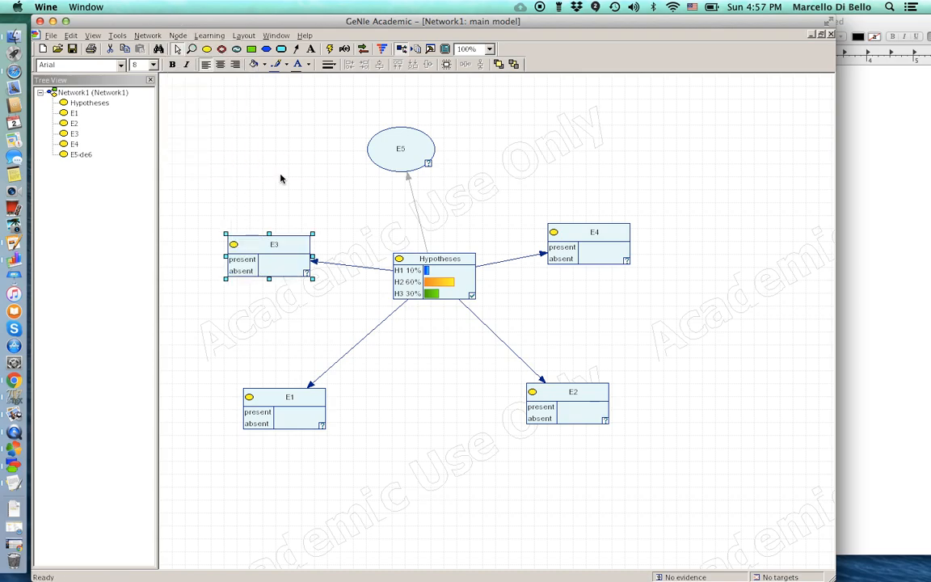
double_click(385, 162)
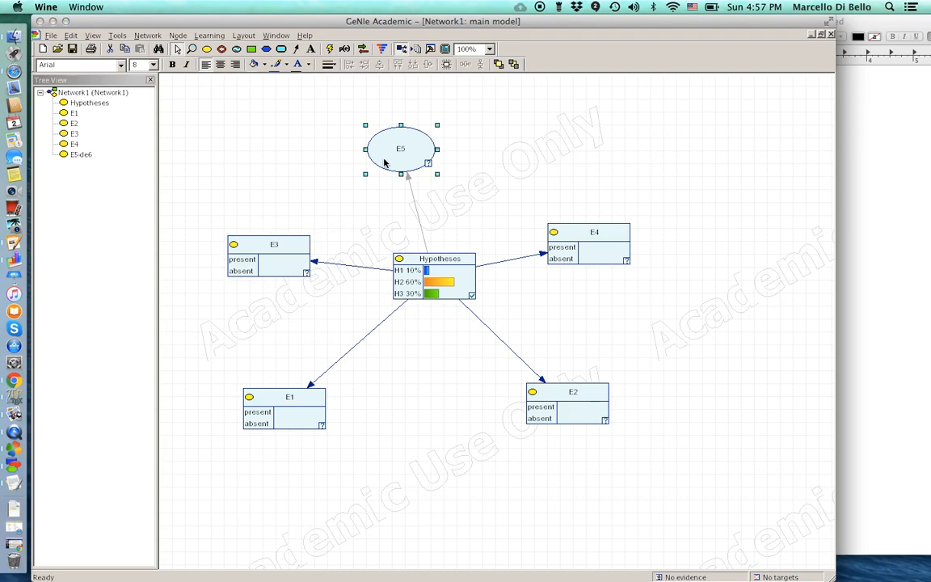
click(298, 184)
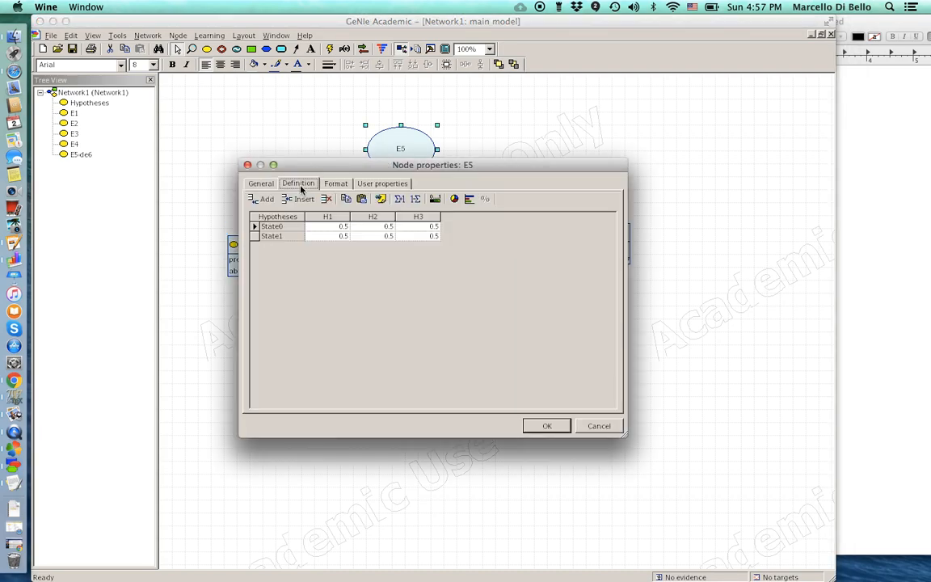
double_click(283, 228)
text(present)
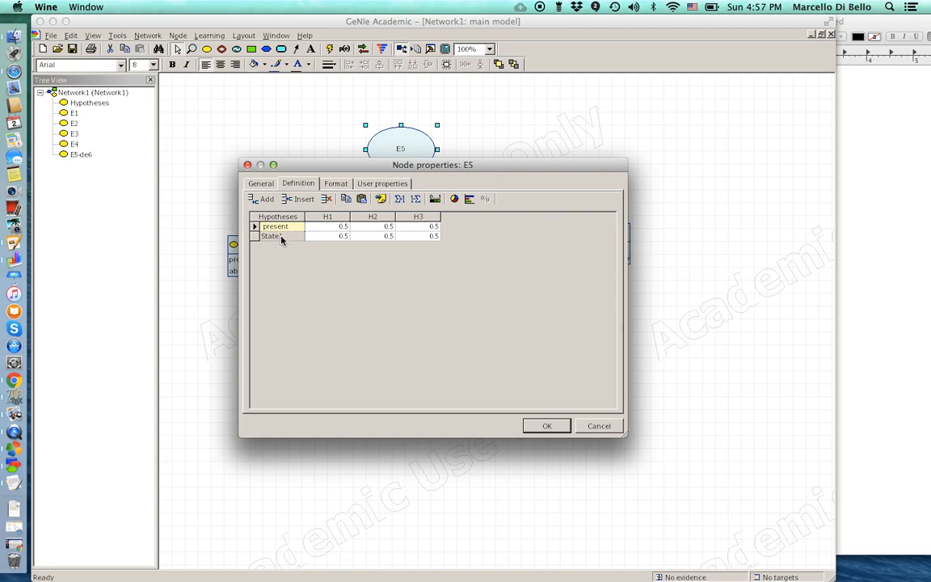
double_click(279, 236)
text(absent)
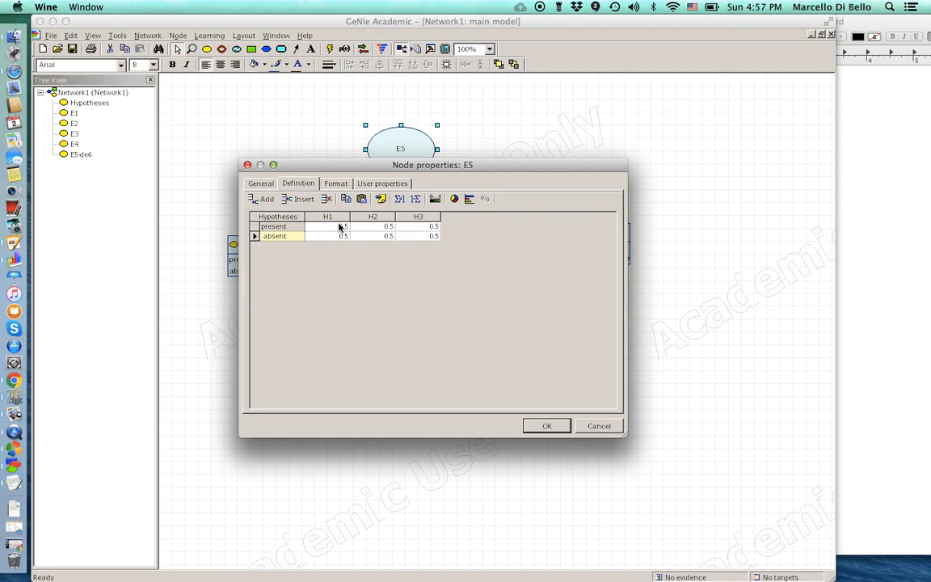
- Enter E5's H1 and H2 probabilities: present 0.35 and 0.05, absent 0.65 and 0.95
double_click(339, 226)
text(1.0)
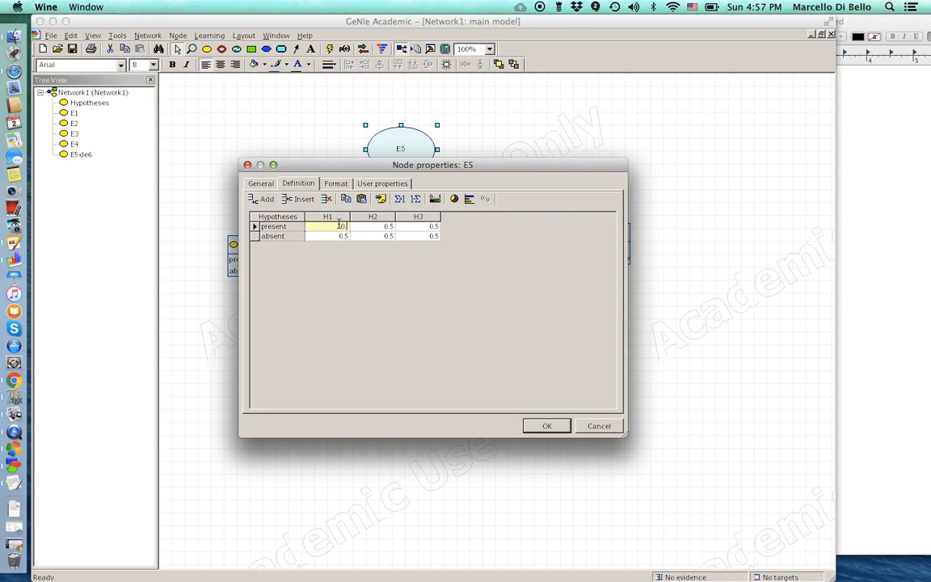
text(35)
double_click(338, 235)
text(0.)
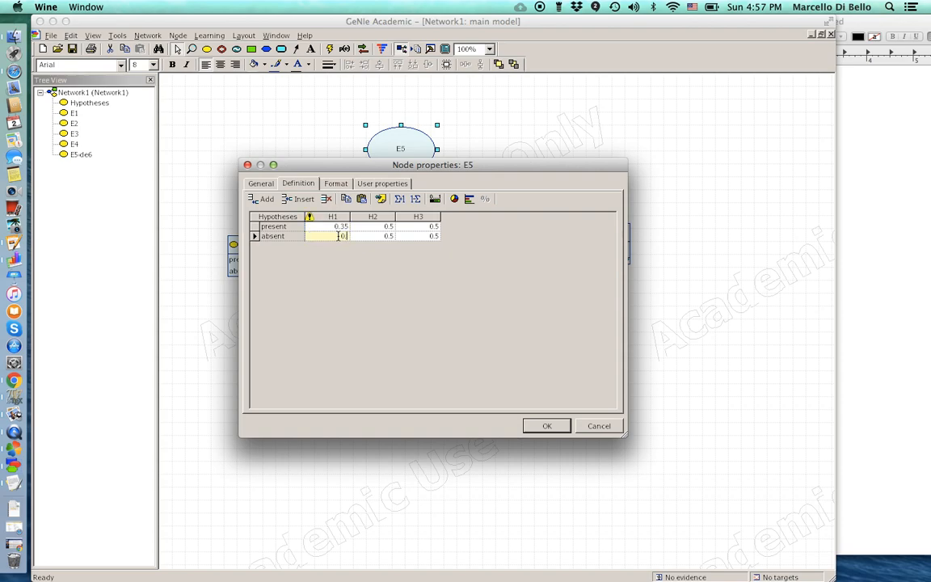
text(65)
click(352, 272)
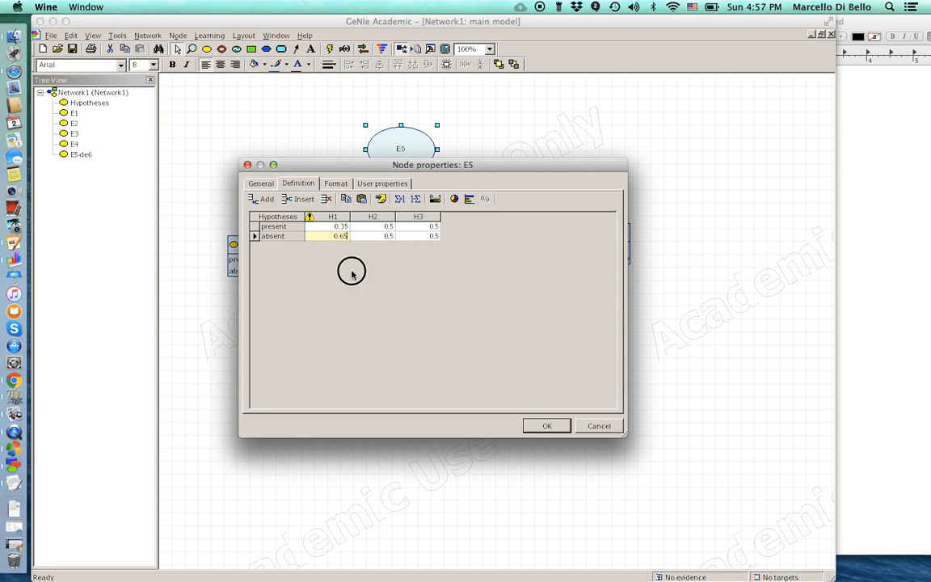
click(371, 227)
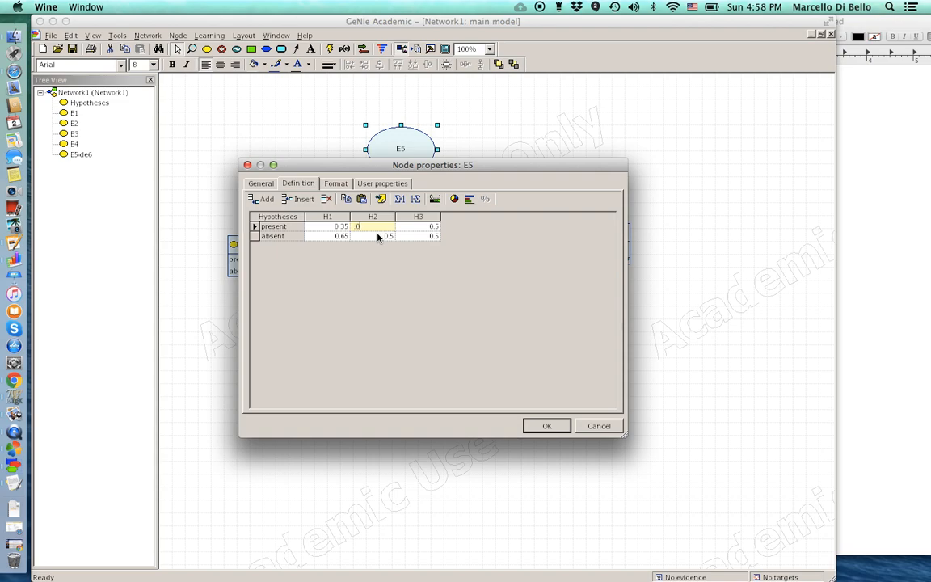
click(369, 236)
text(5)
key(BackSpace)
text(0.95)
- Set E5's H3 column to present 0.25 and absent 0.75, then apply the table
click(429, 227)
text(0.25)
click(427, 235)
text(0.75)
click(427, 228)
text(0.25)
key(Return)
click(547, 427)
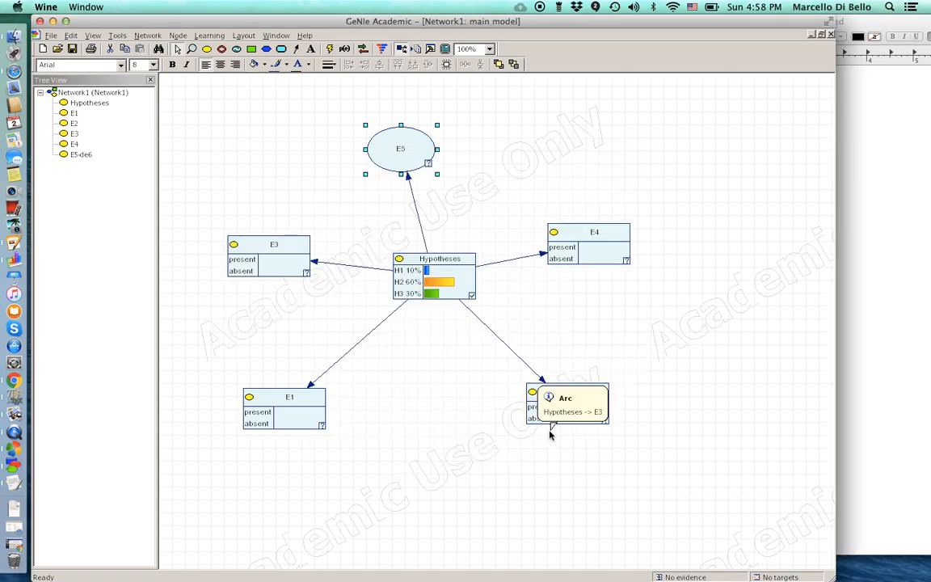
- Switch E5 to a bar chart node showing its present and absent states
click(177, 35)
mouse_move(204, 166)
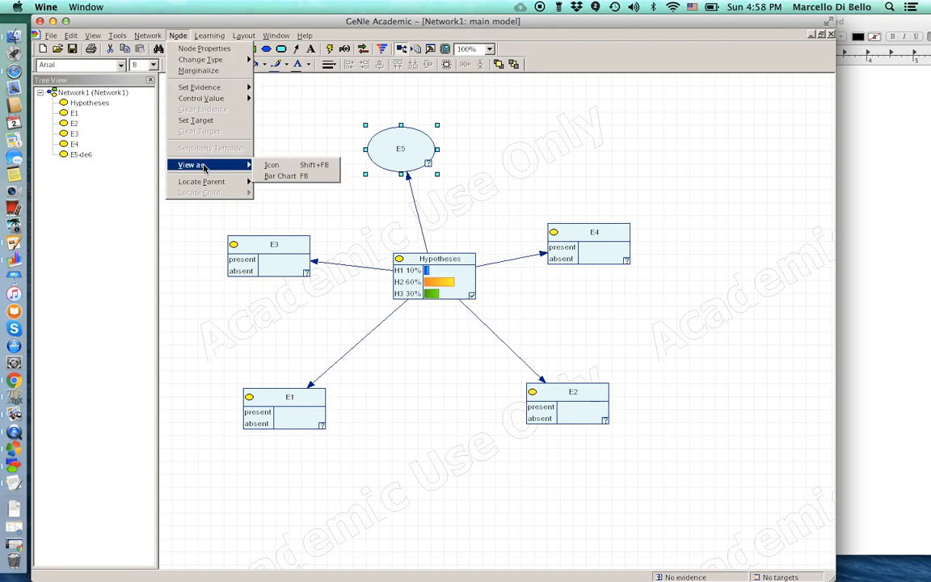
click(275, 175)
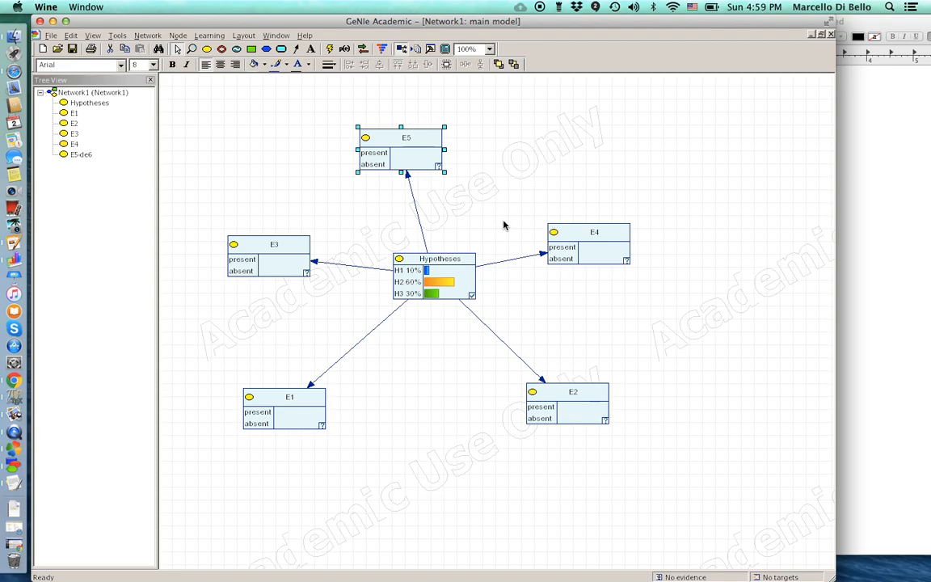
- Set E3, E5, E4, E2 and E1 to present, then update: H1 14%, H2 1%, H3 85%
double_click(244, 260)
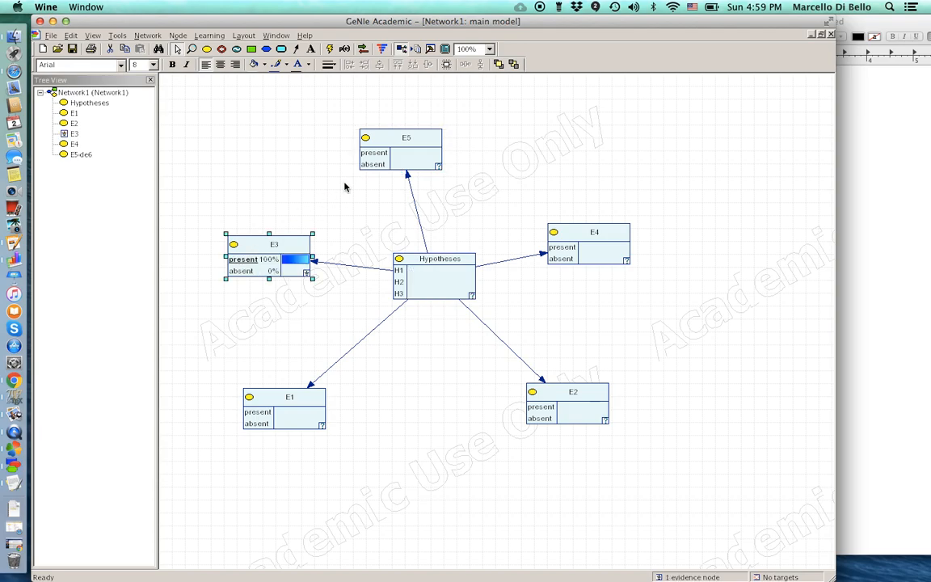
double_click(373, 154)
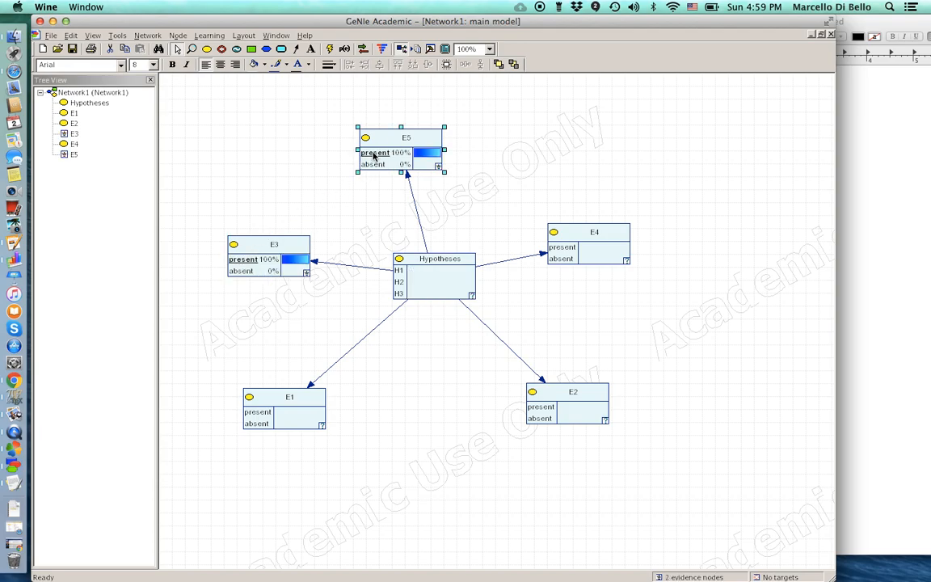
double_click(560, 248)
double_click(539, 407)
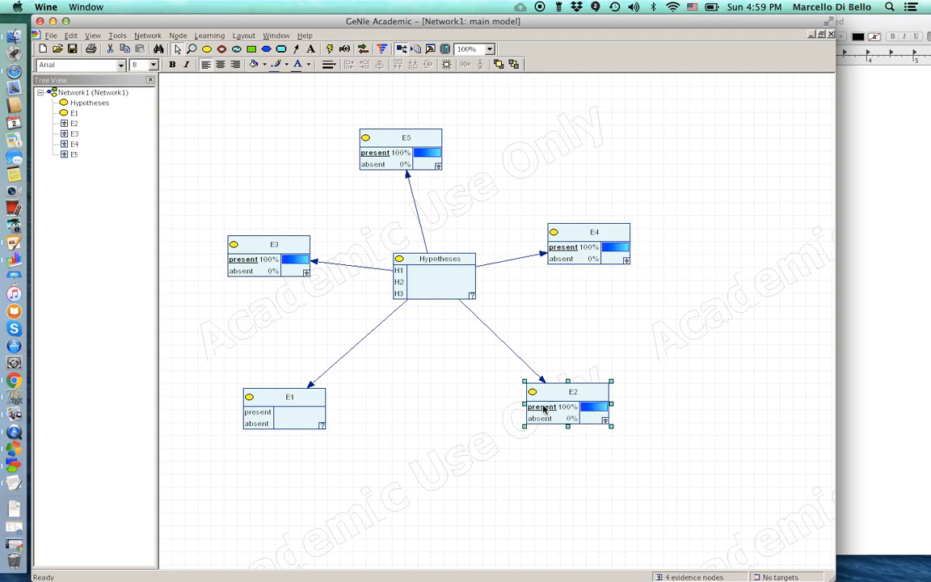
double_click(258, 412)
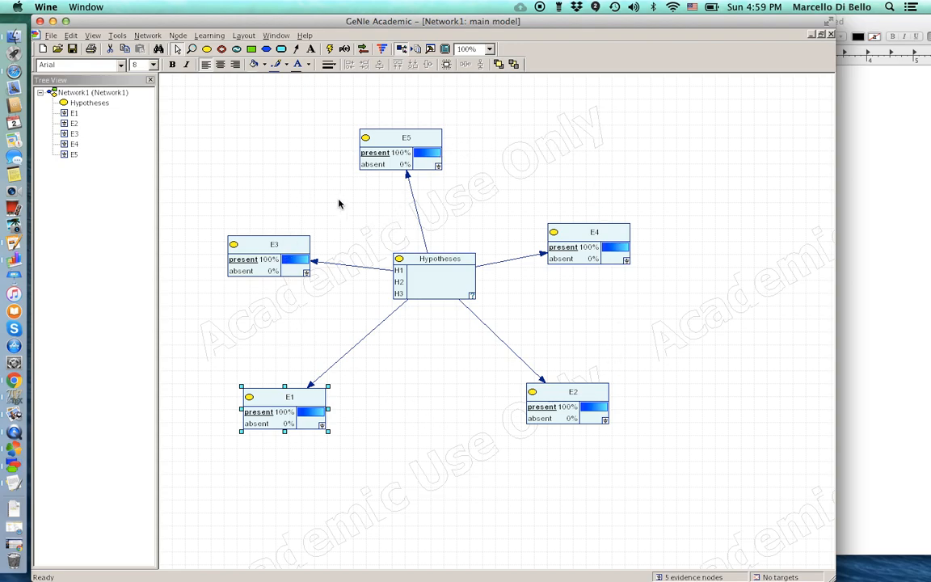
click(330, 52)
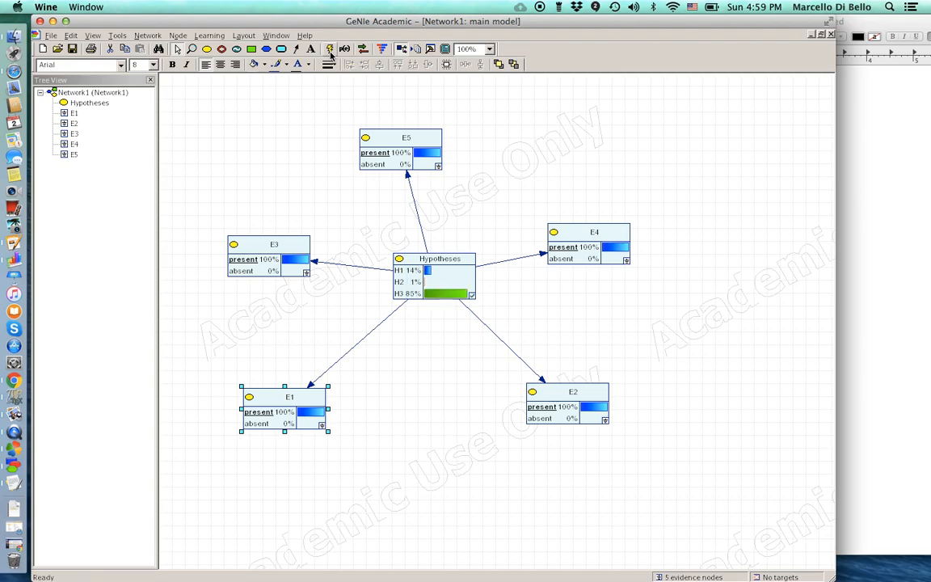